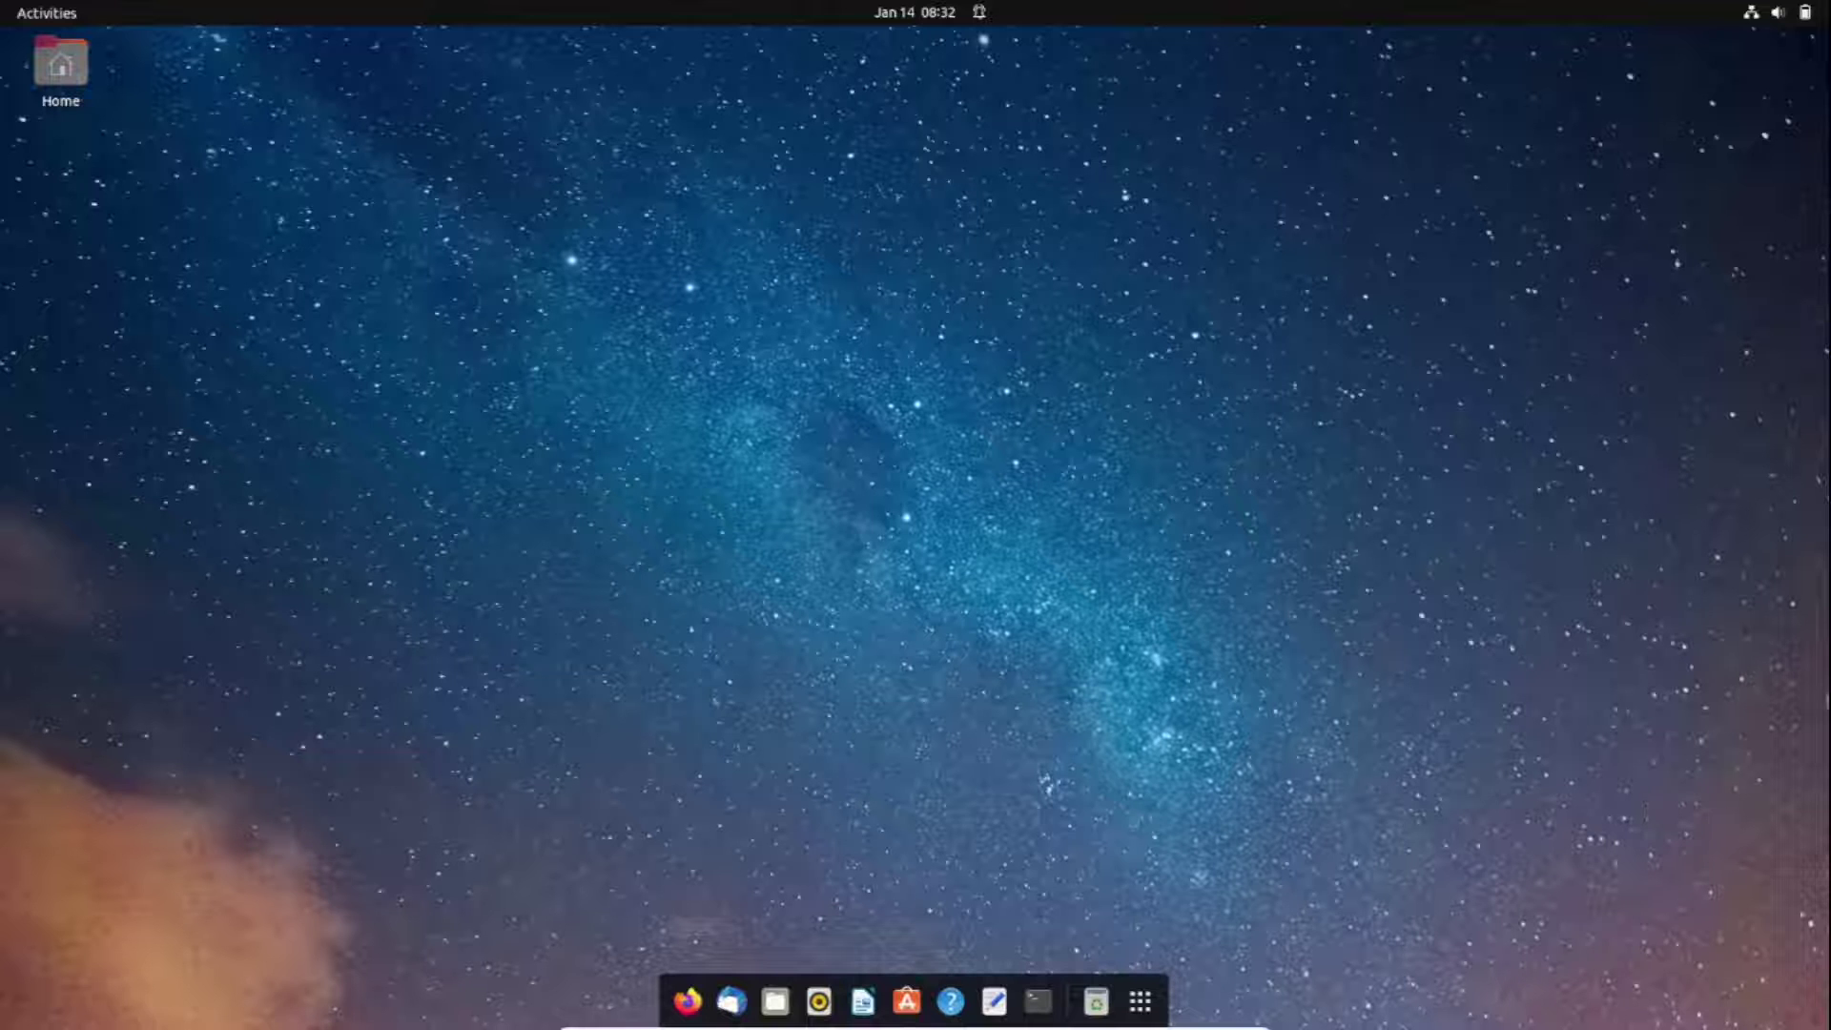
Open GNOME Settings from the system menu, centre its window, and go to the Sharing page
click(1788, 12)
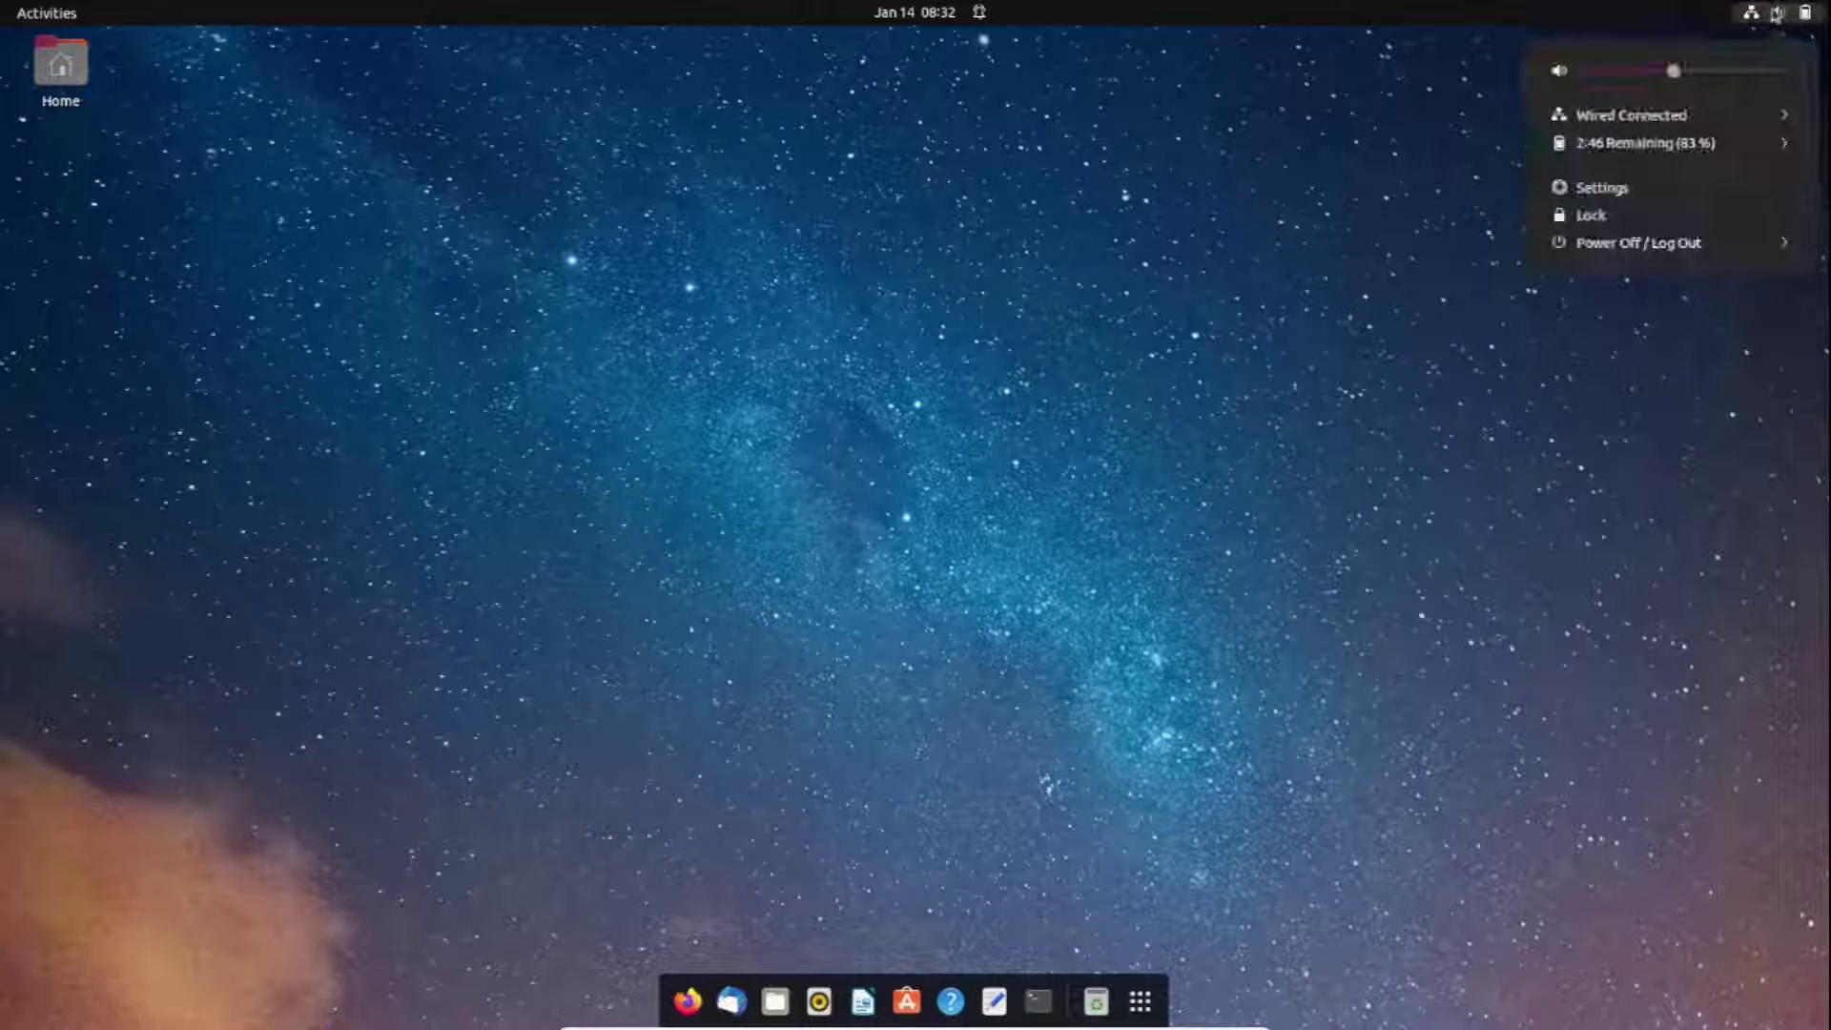
click(1640, 186)
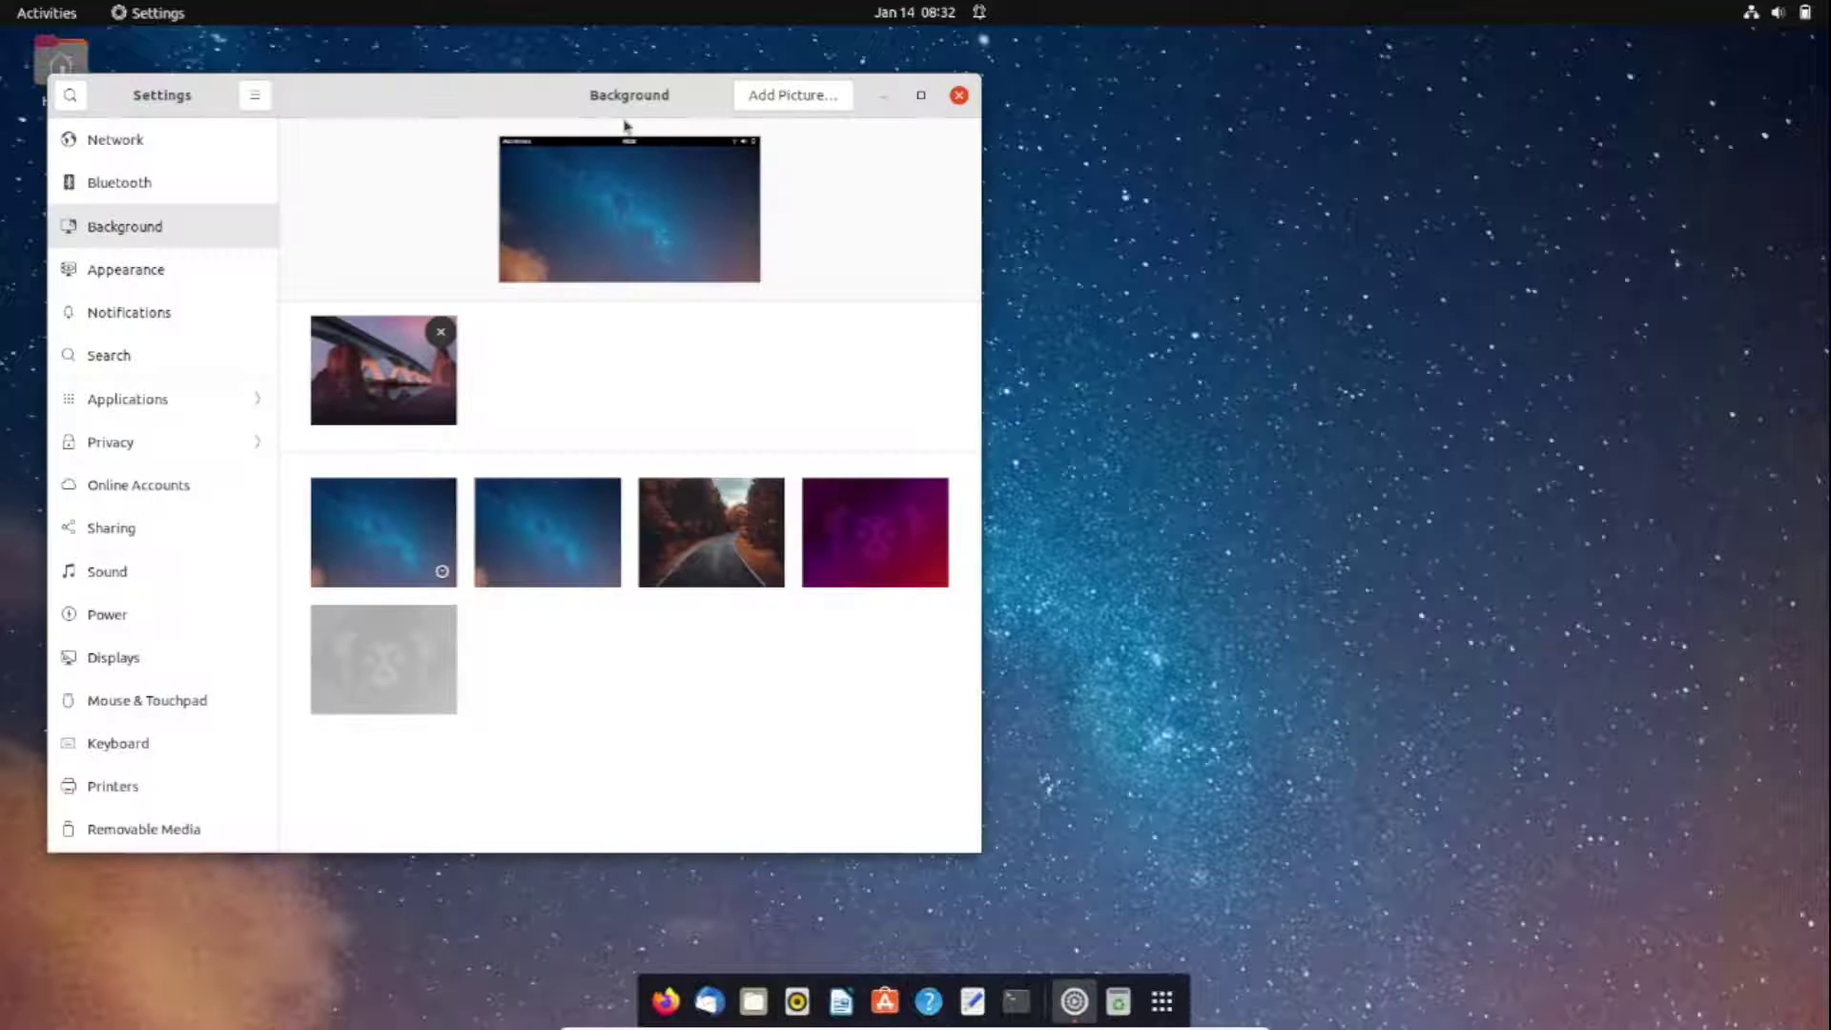
drag(540, 103, 900, 98)
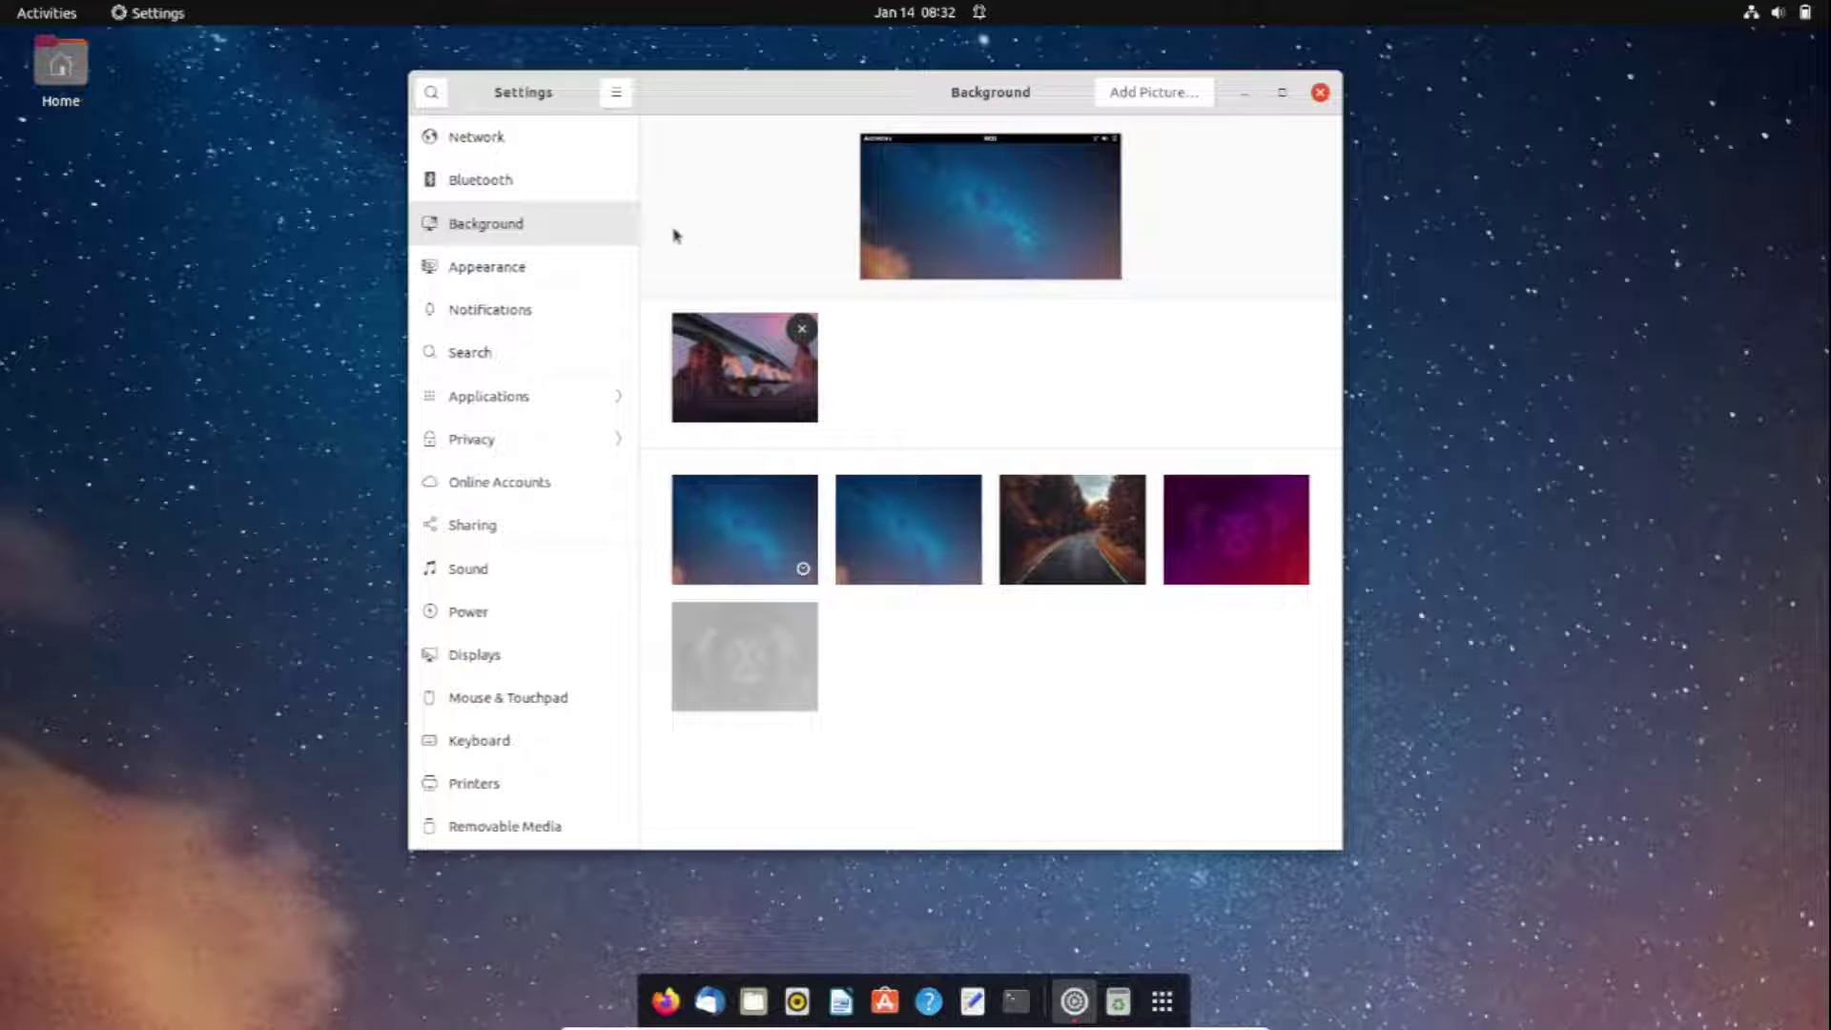
scroll(531, 341, down, 6)
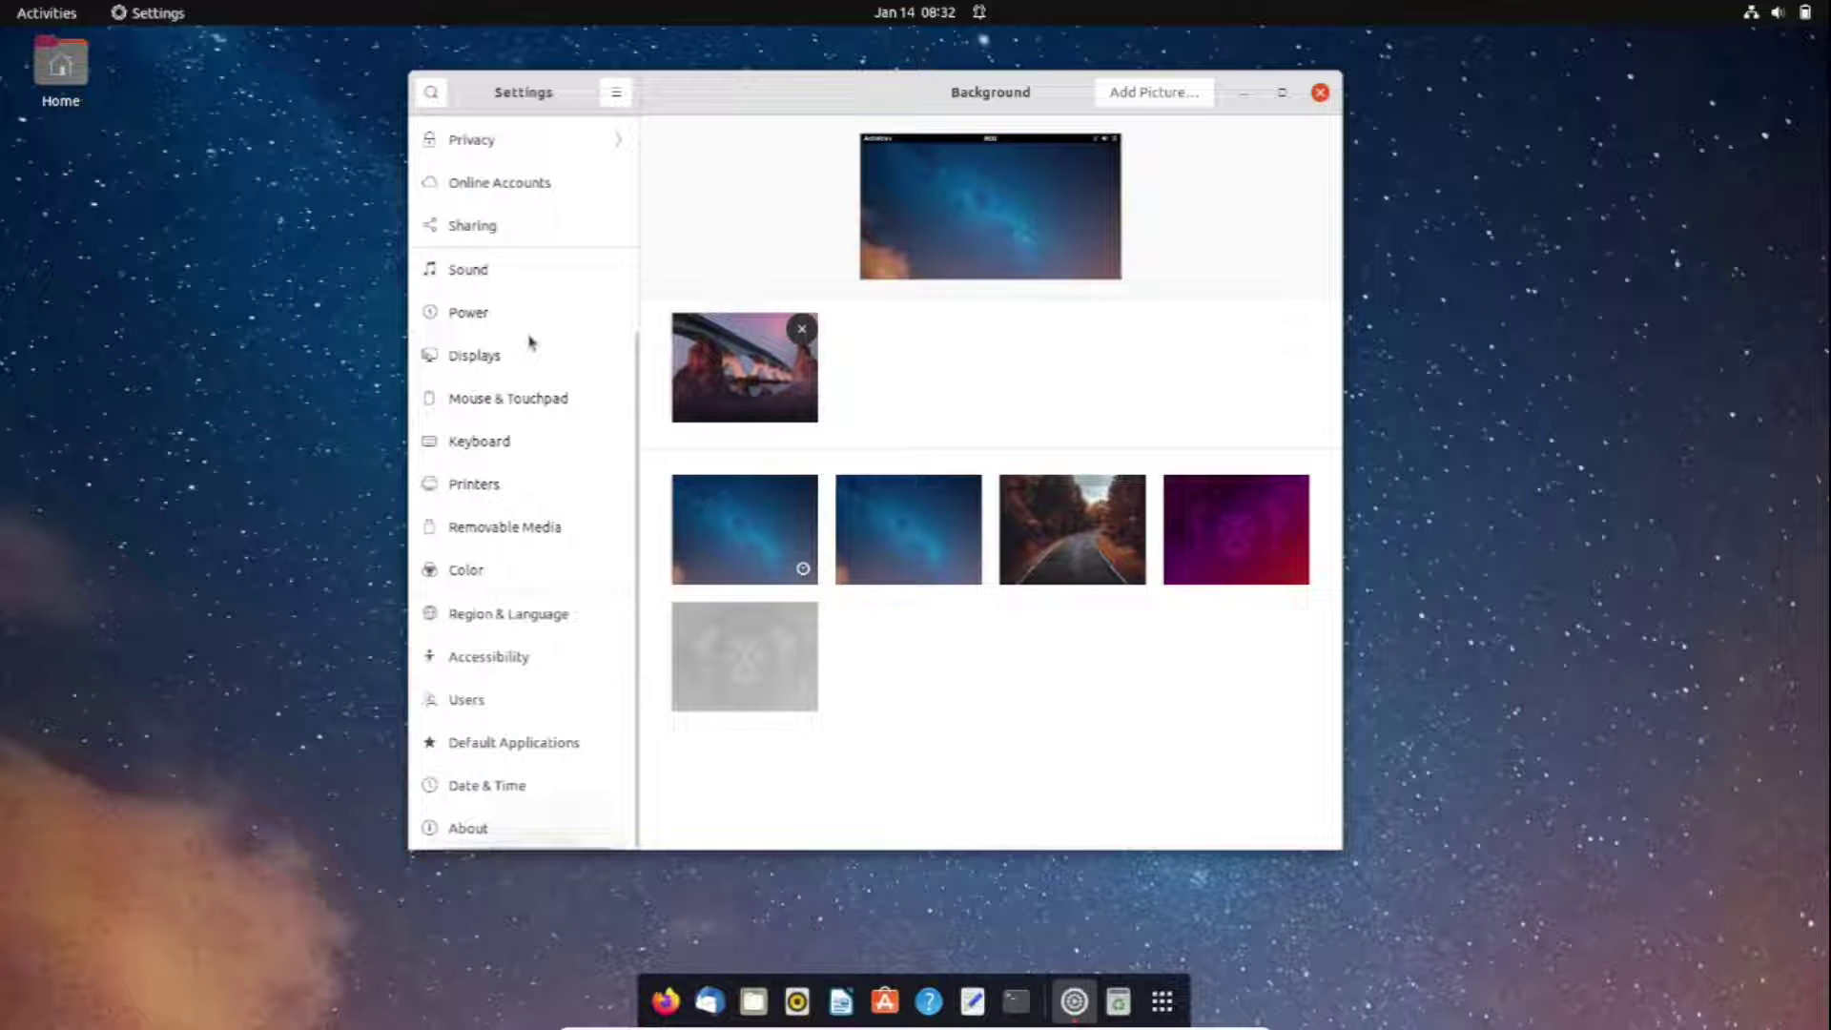
scroll(531, 341, up, 2)
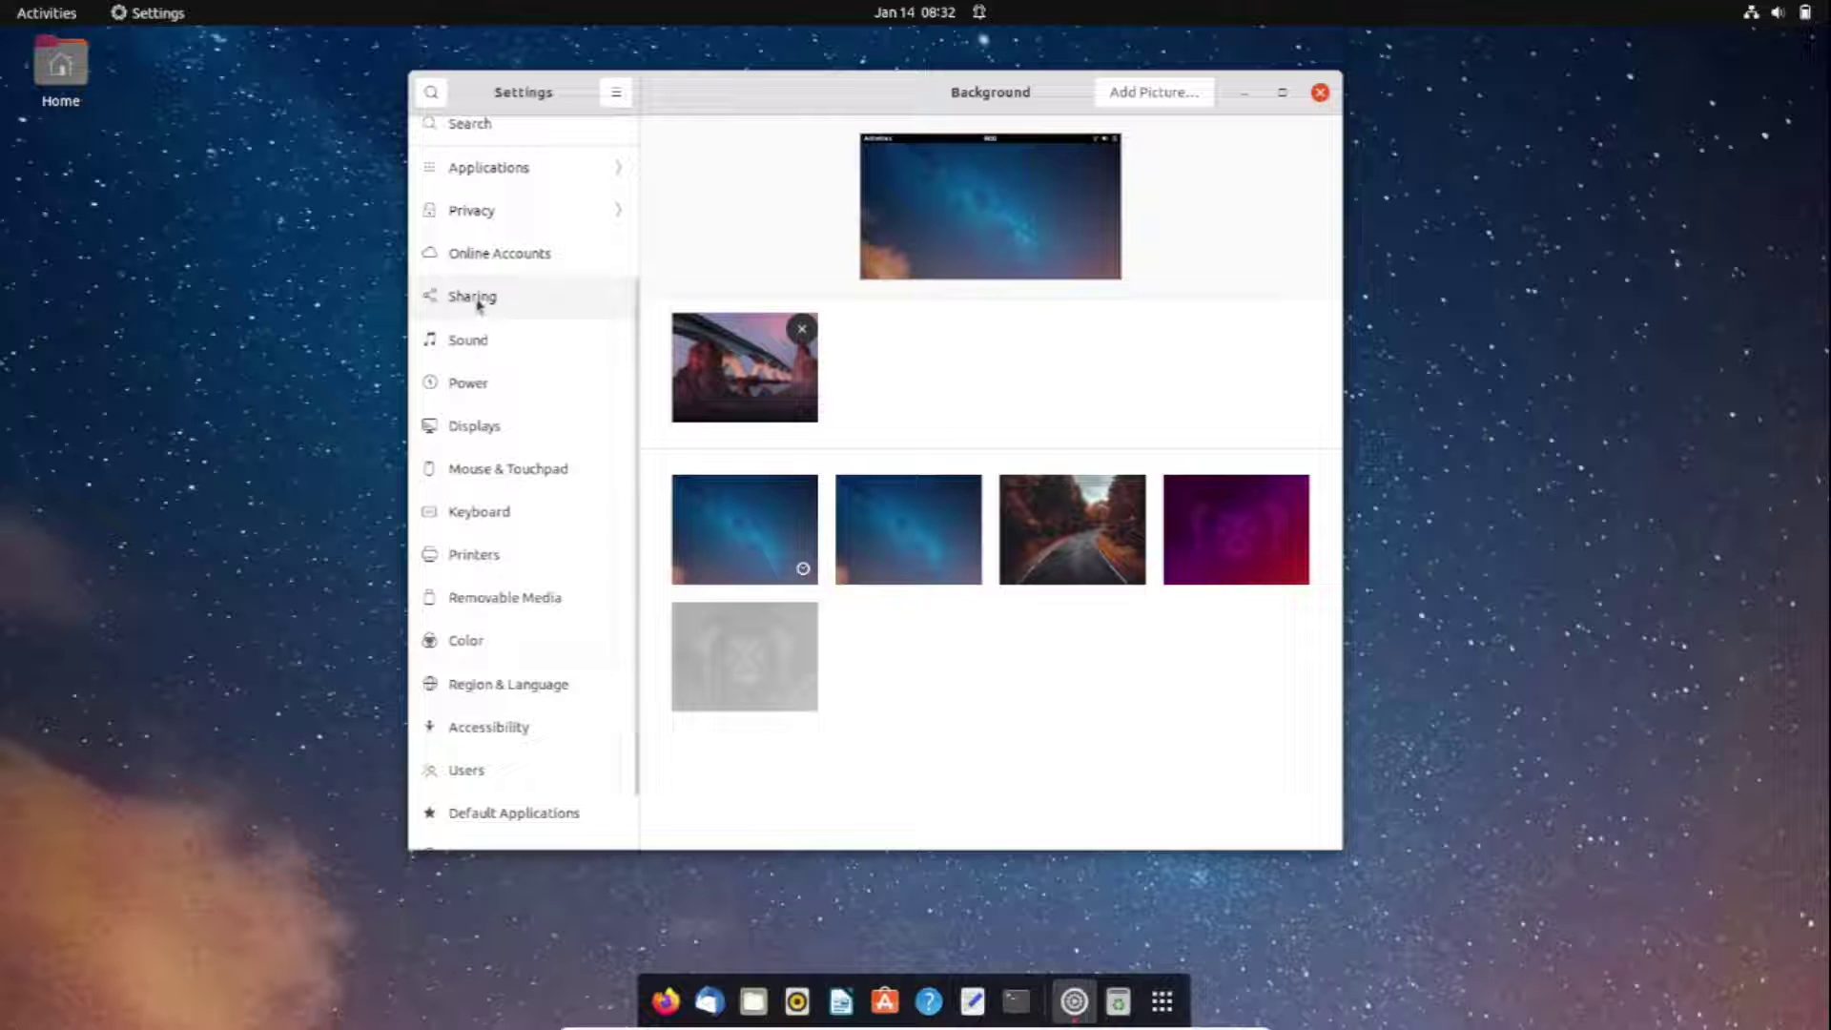
click(477, 302)
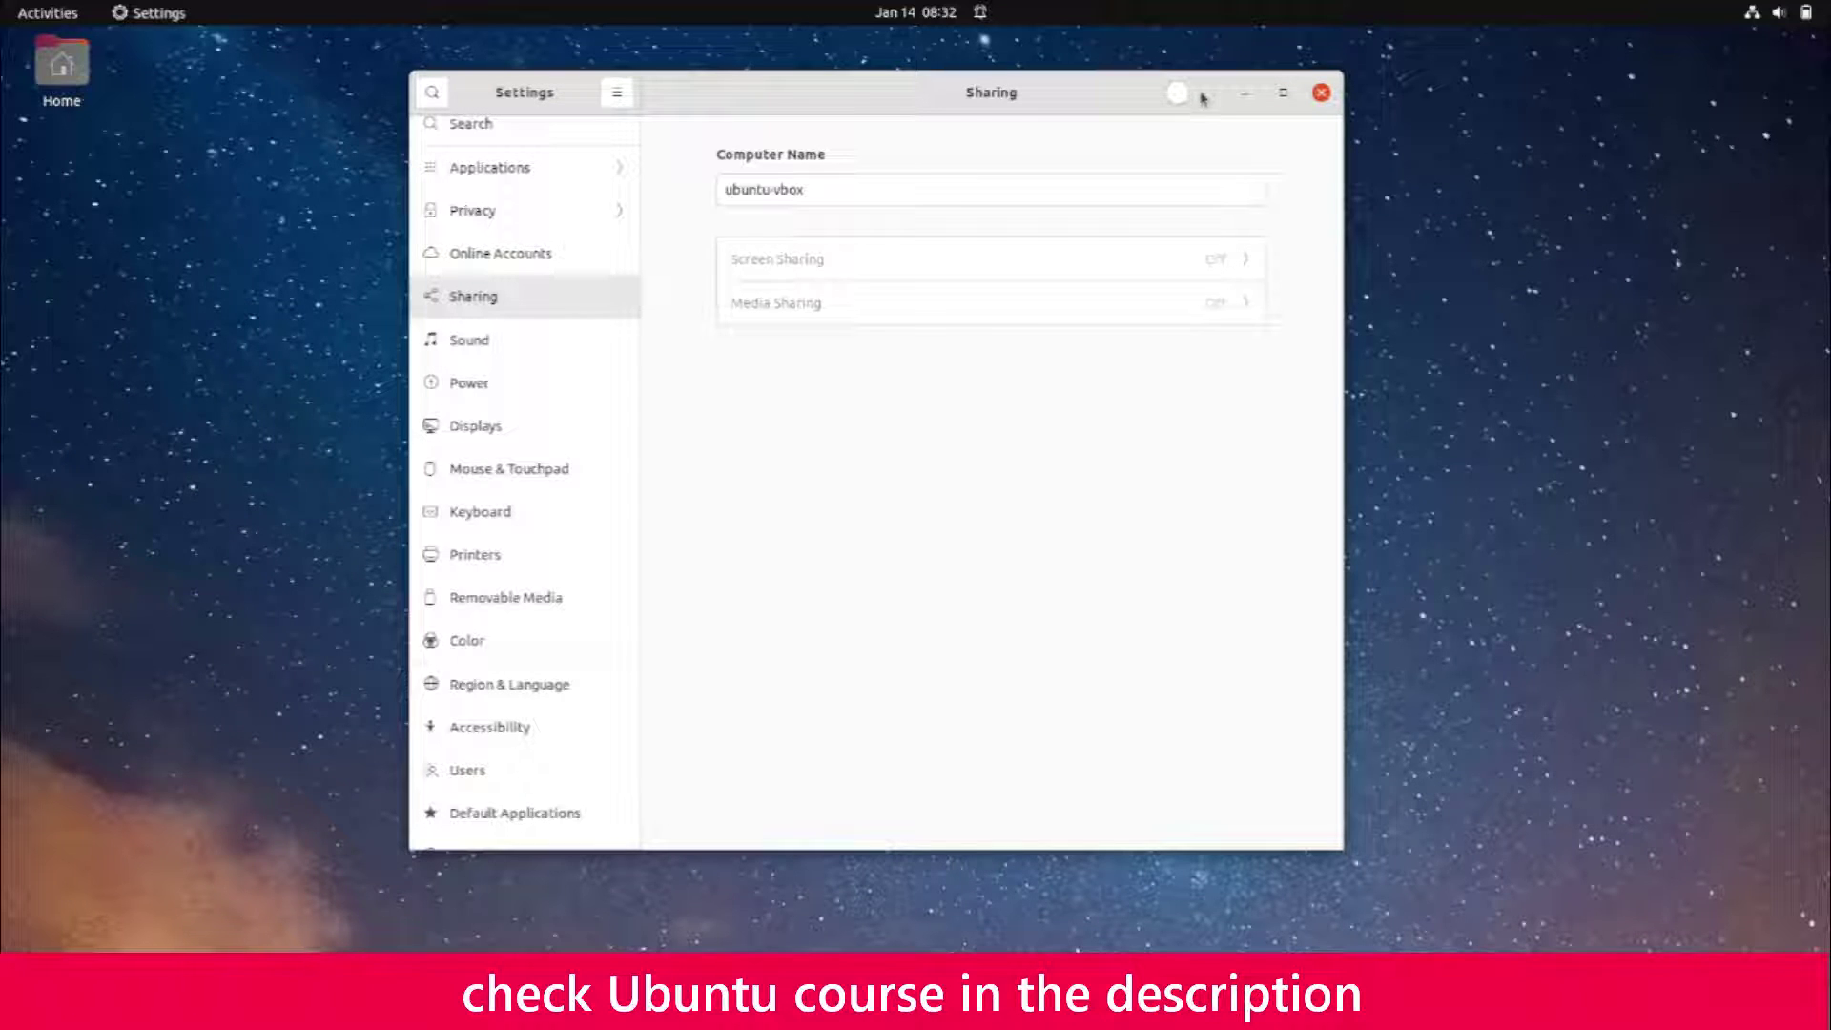
Switch on sharing for this computer and bring up the Screen Sharing options
click(1194, 93)
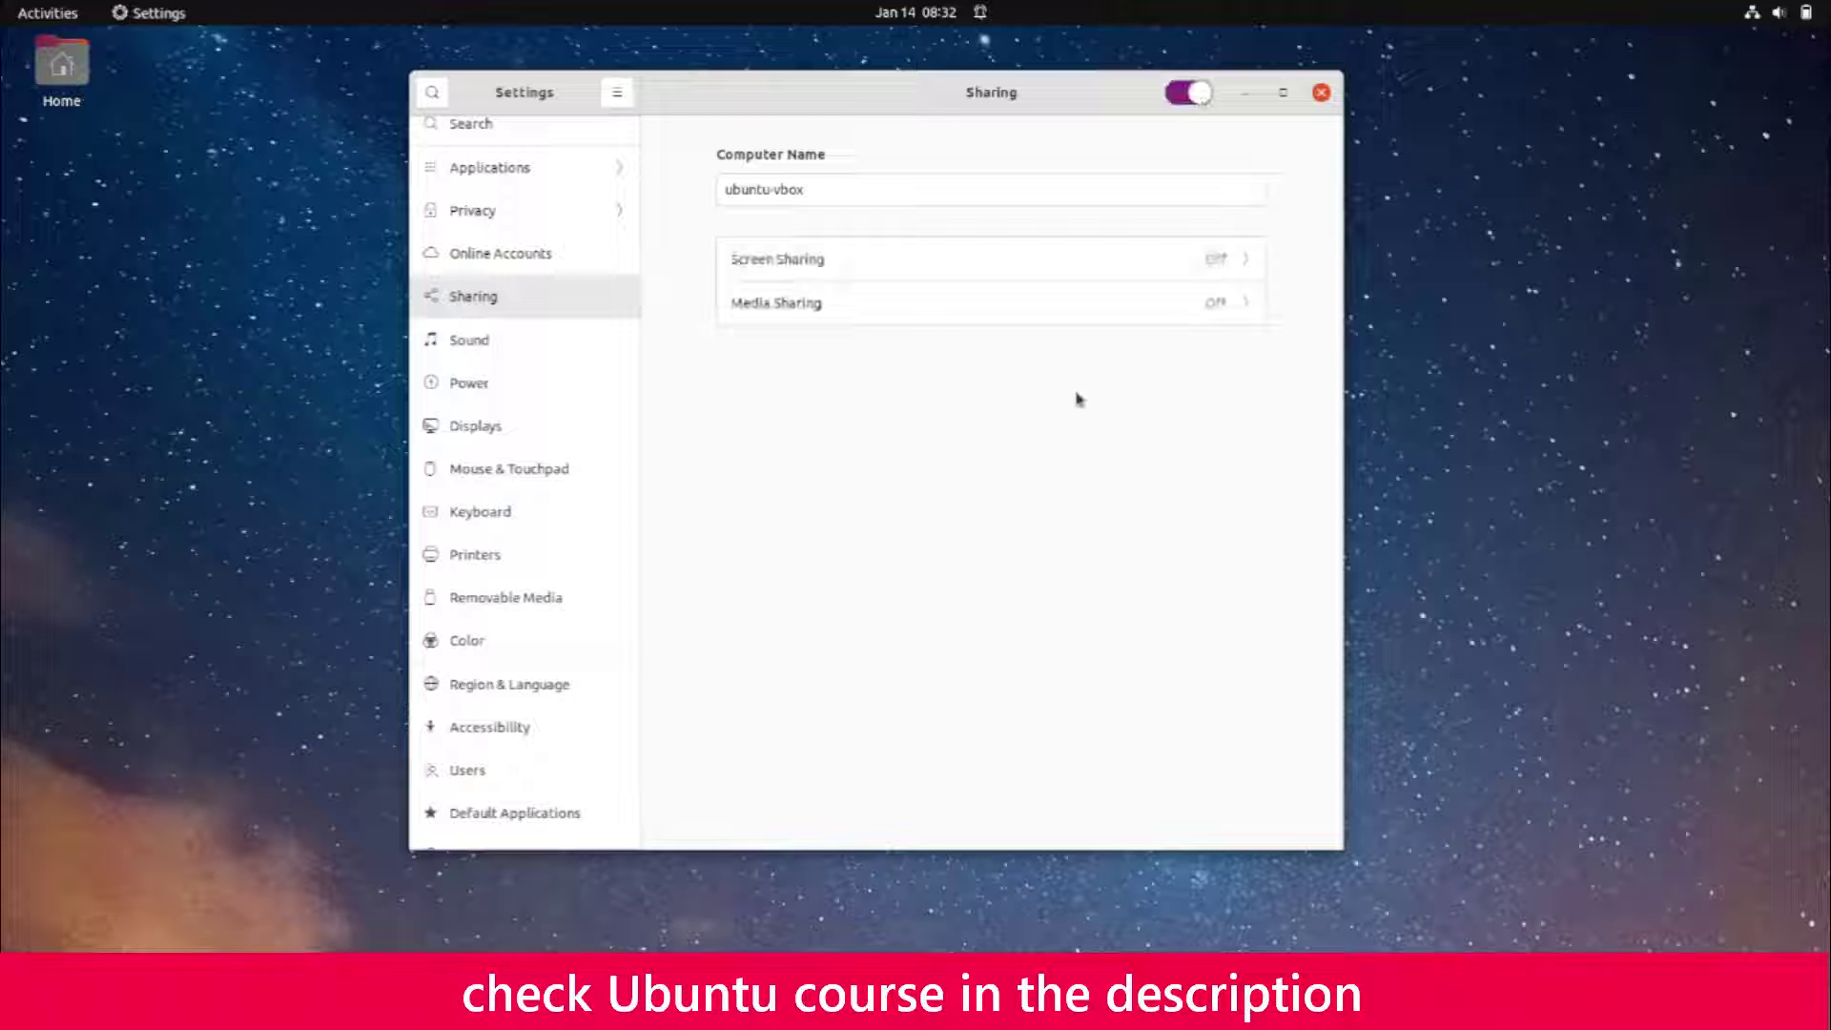
click(1240, 264)
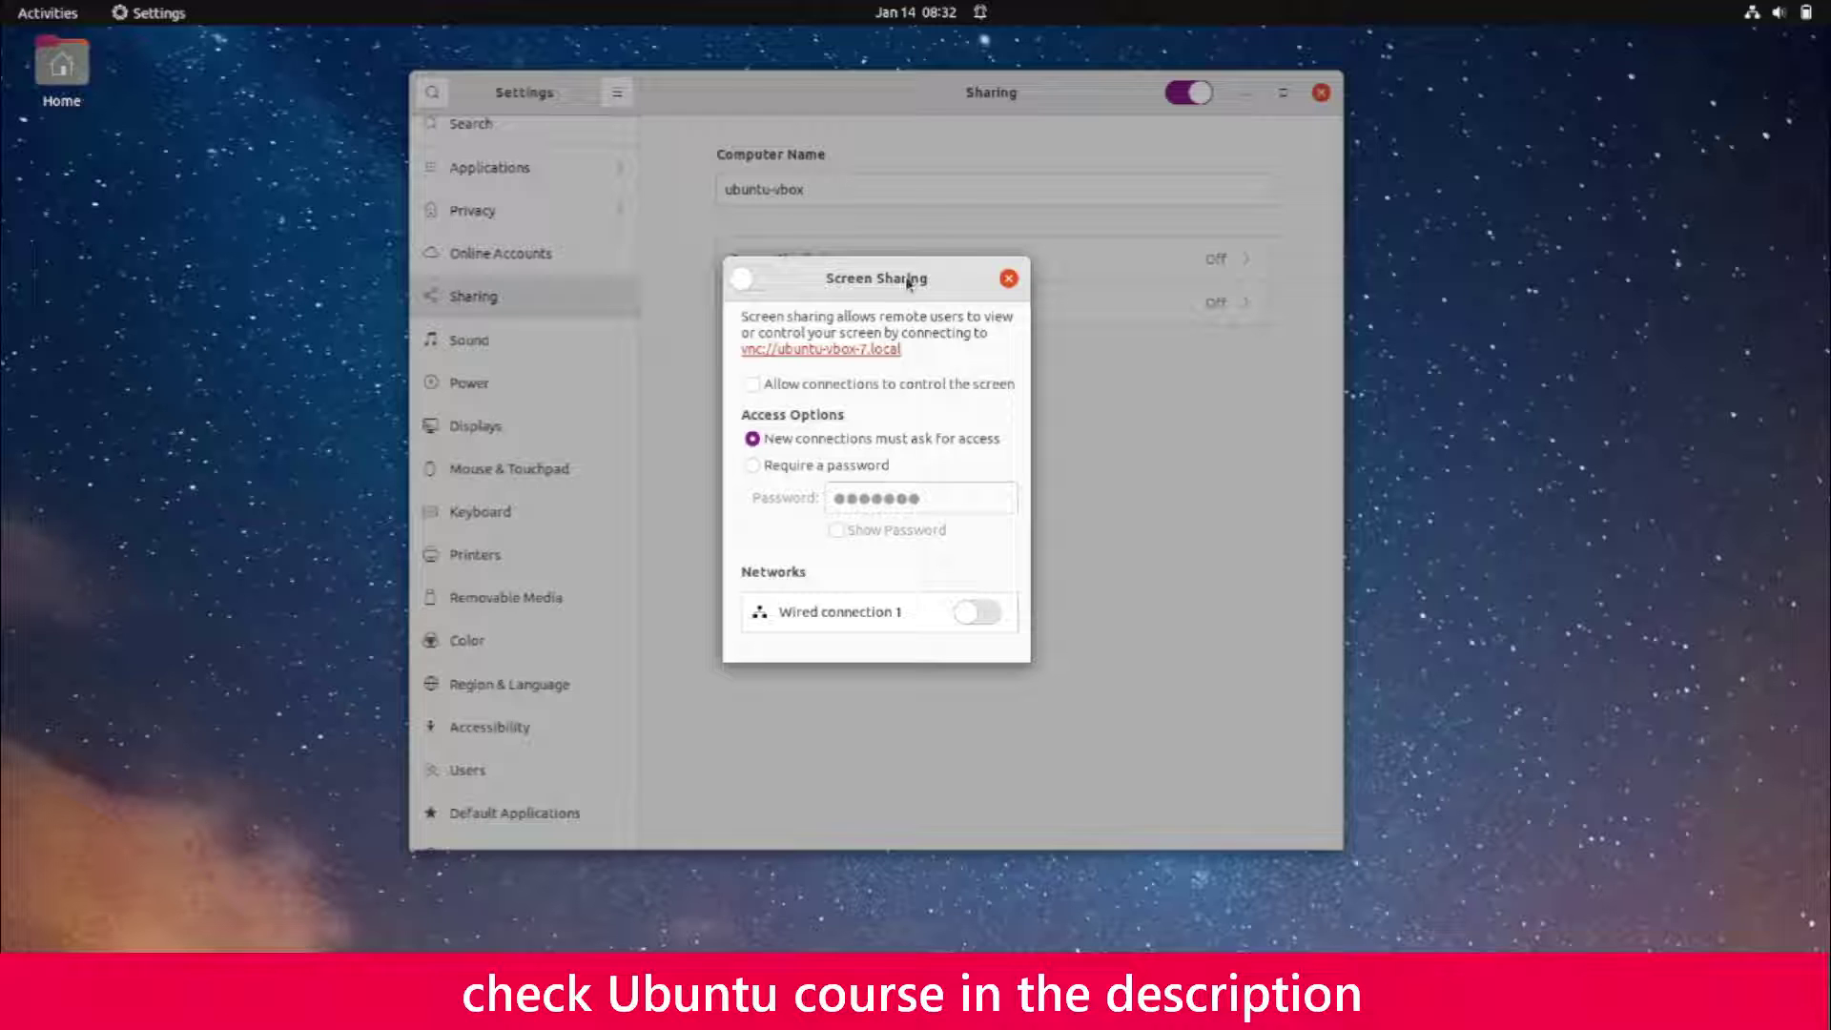
Activate Screen Sharing with remote control allowed and a new required password, then close Settings
click(771, 282)
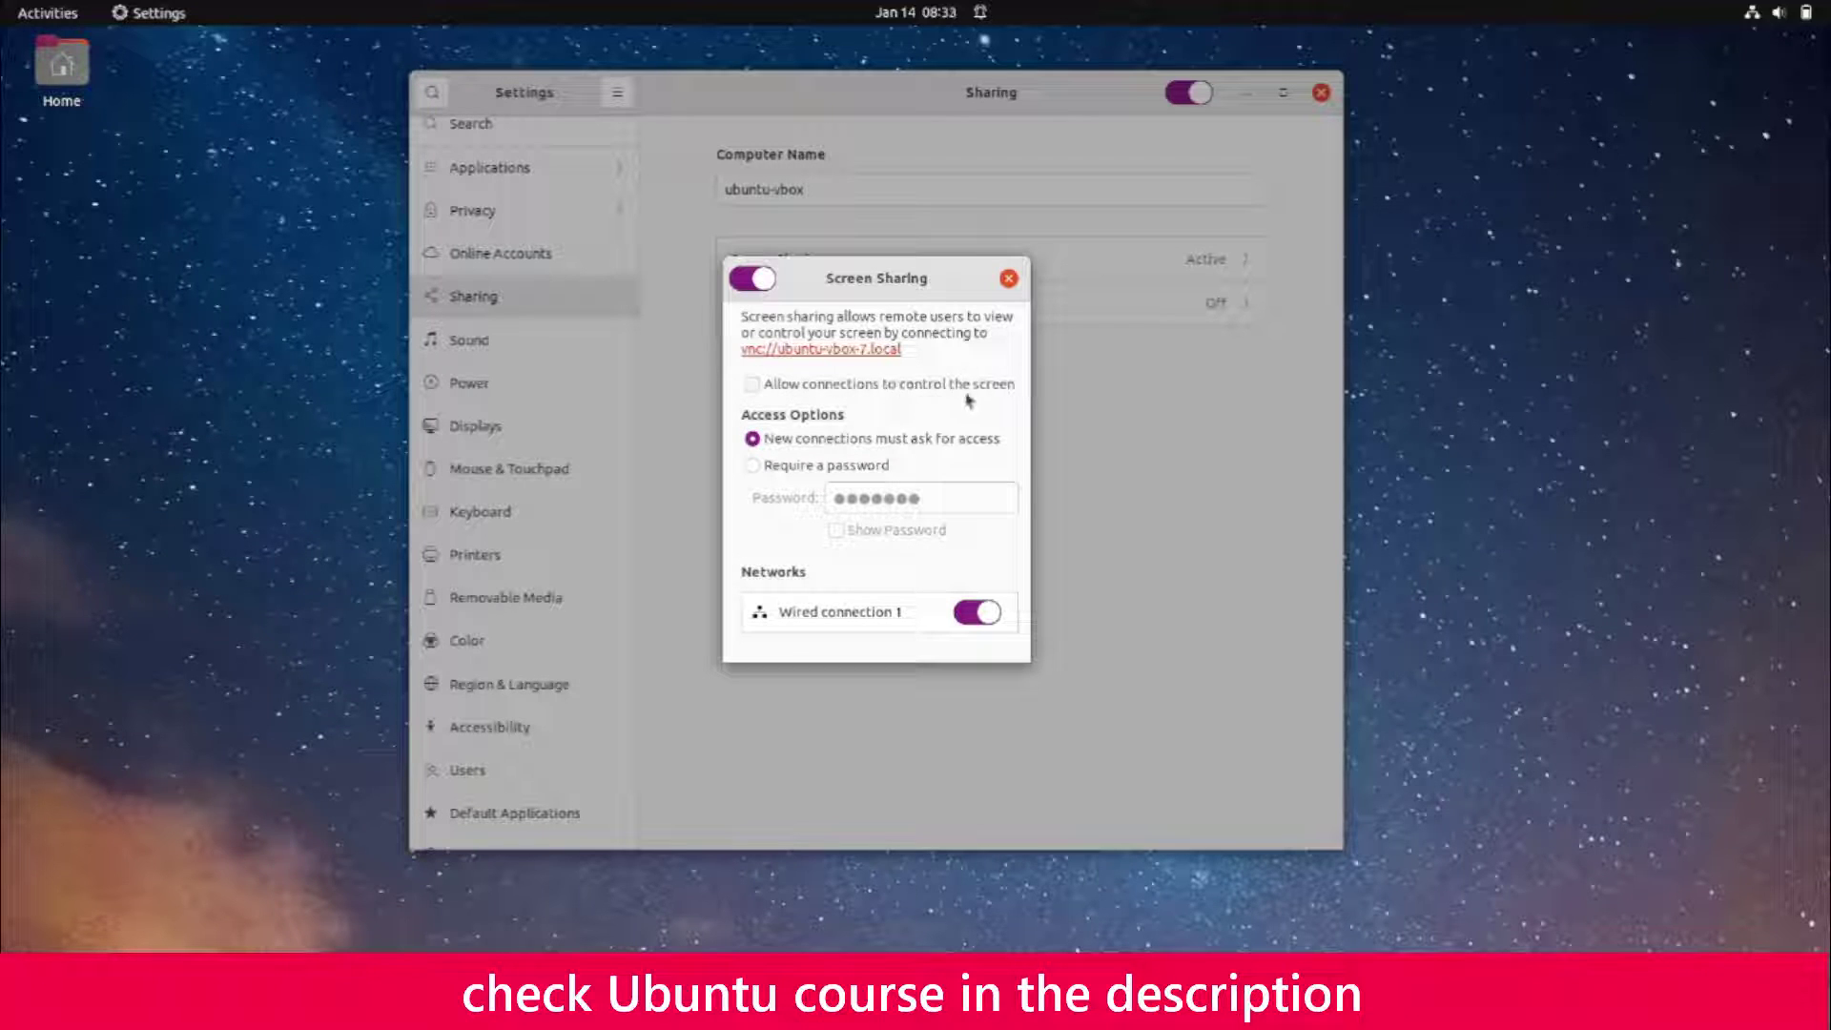
click(752, 385)
click(754, 467)
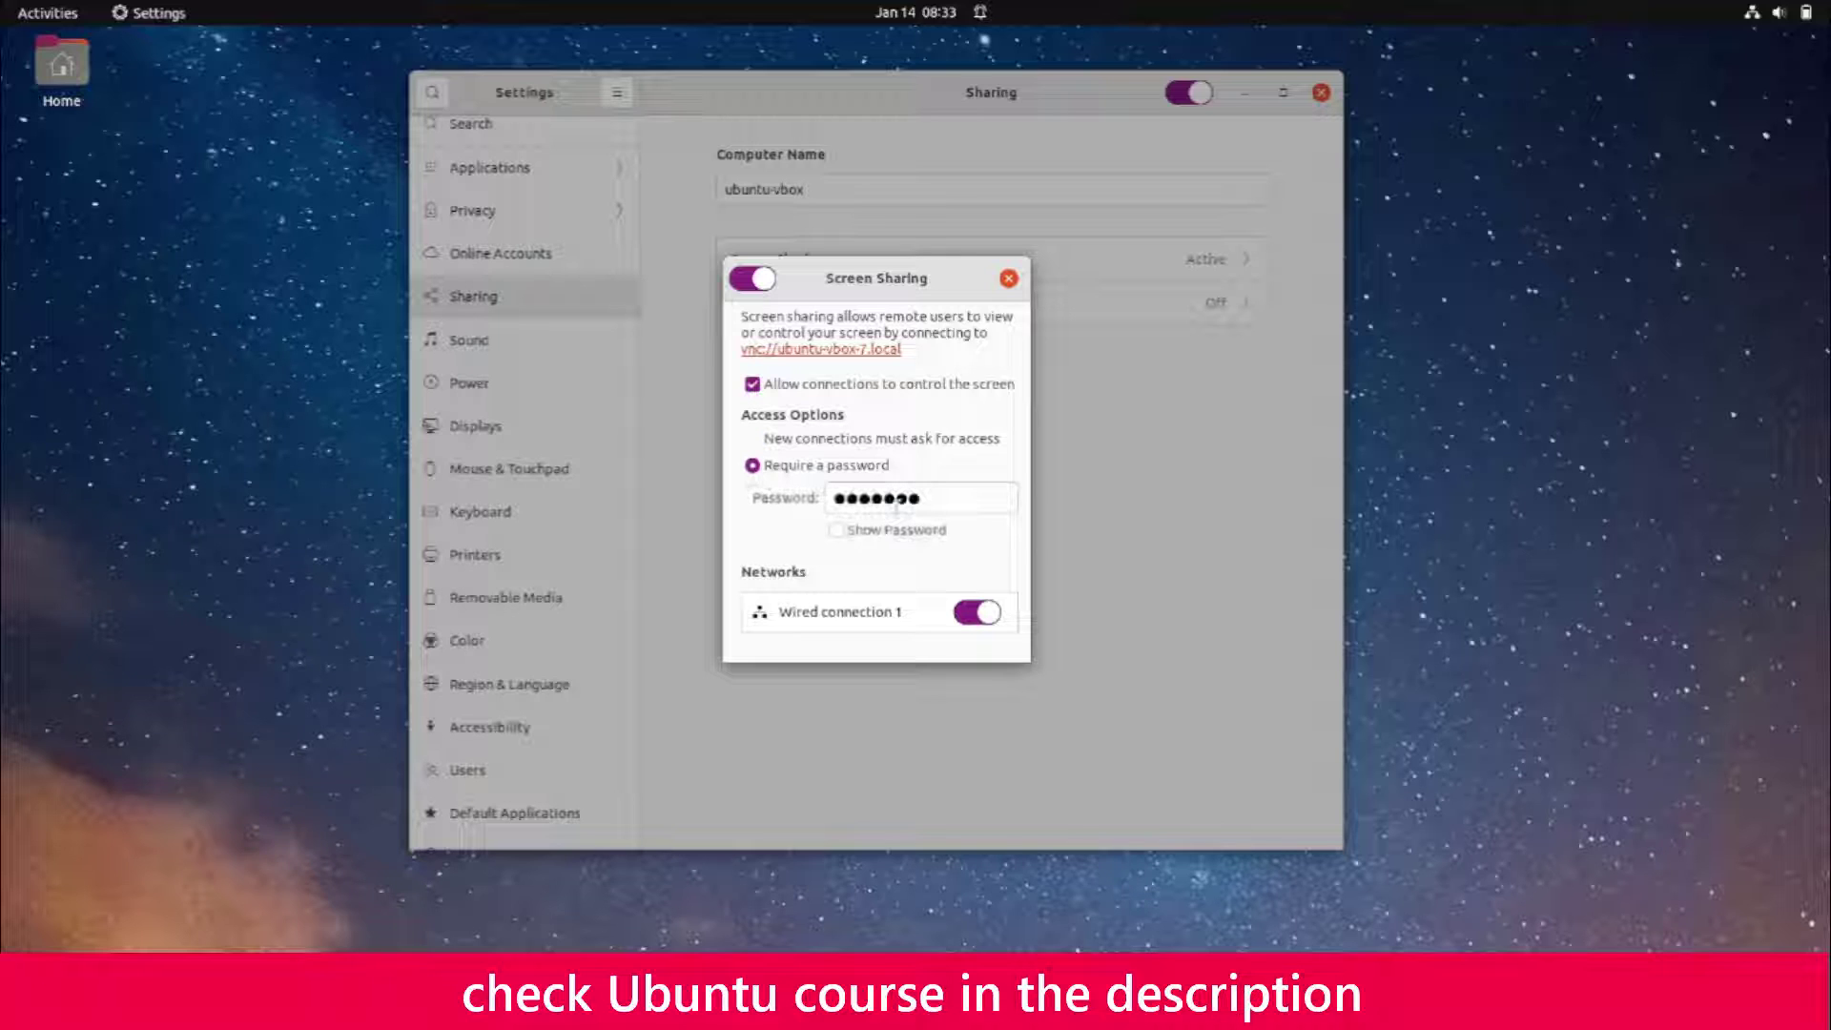
double_click(956, 498)
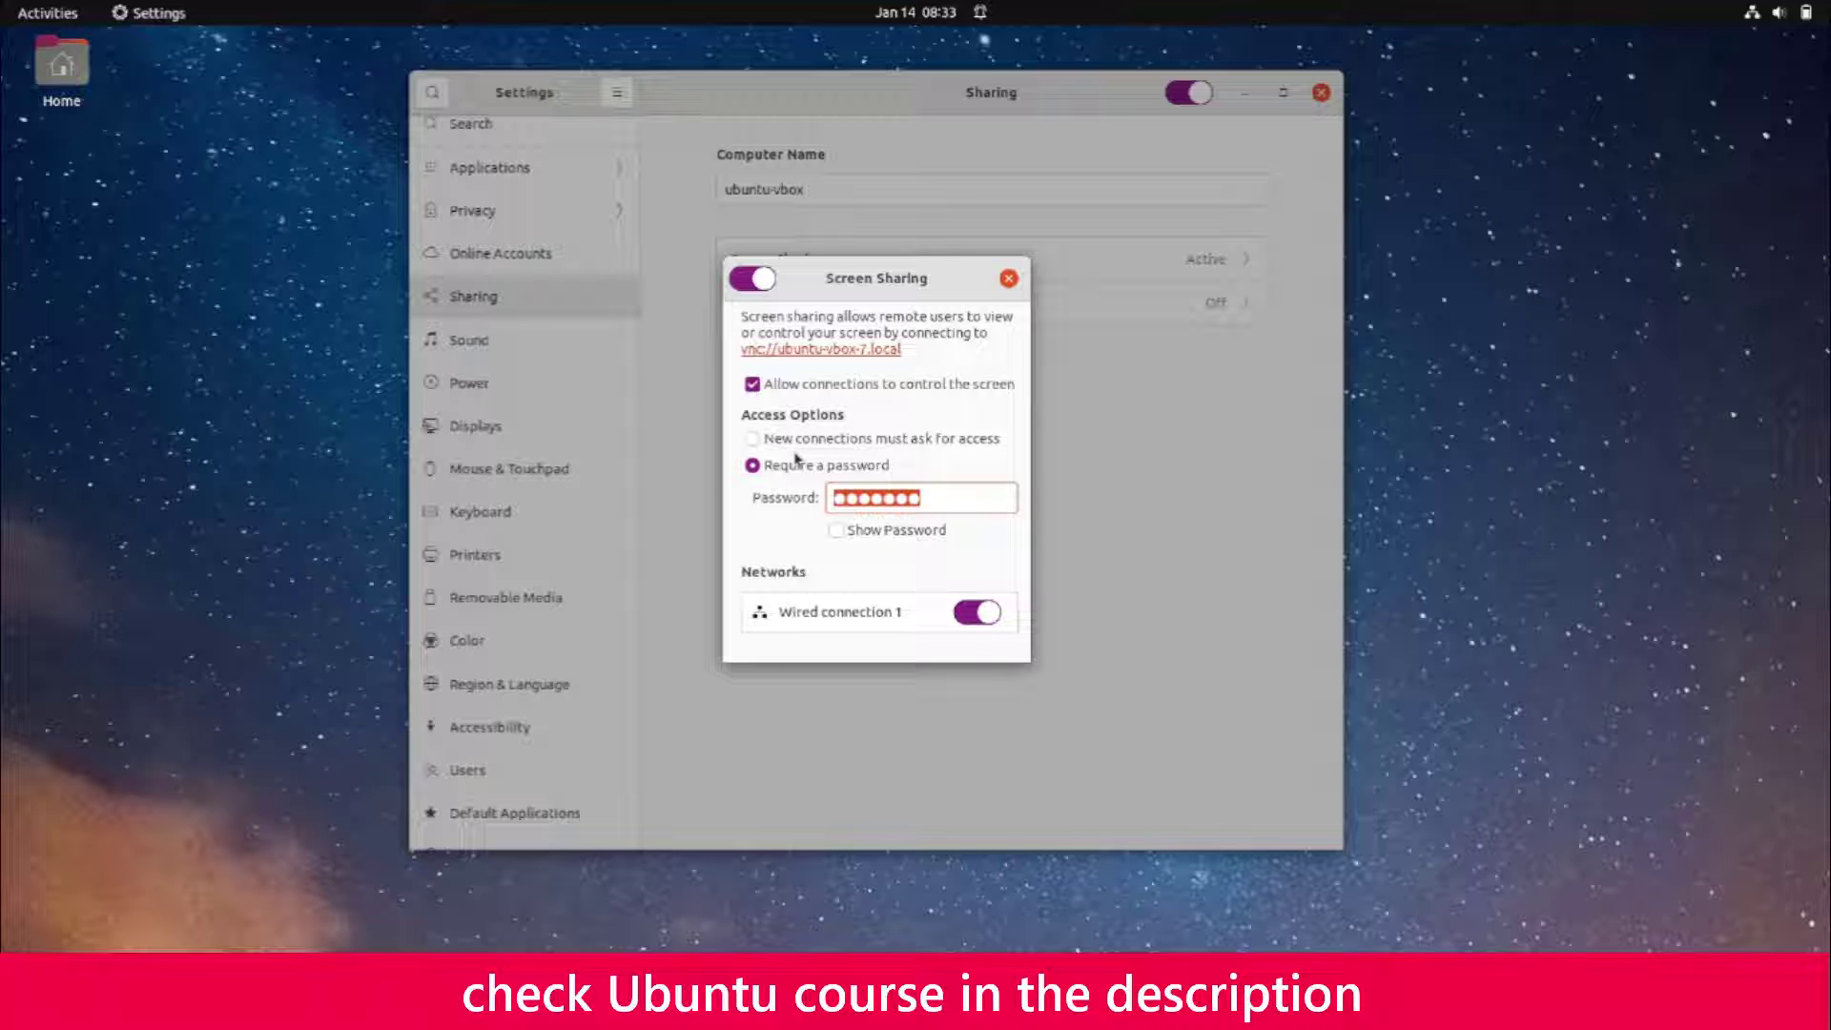
text(1234567)
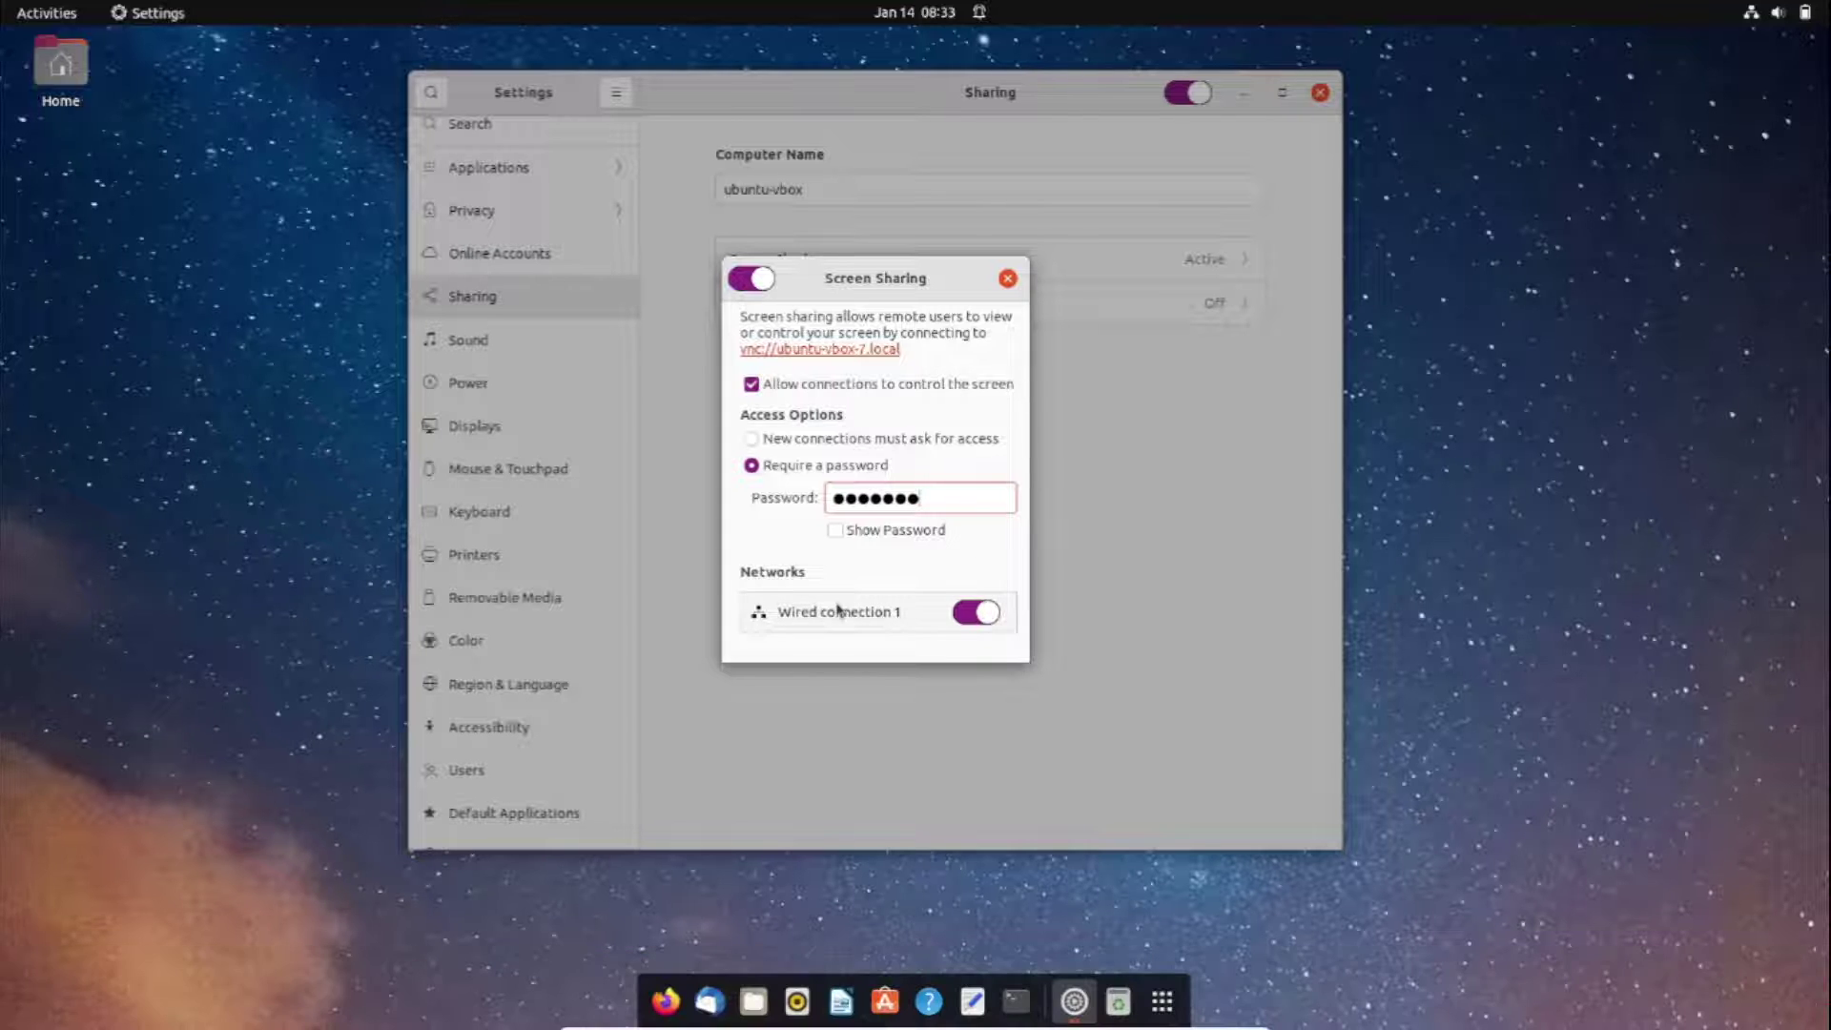
click(1008, 279)
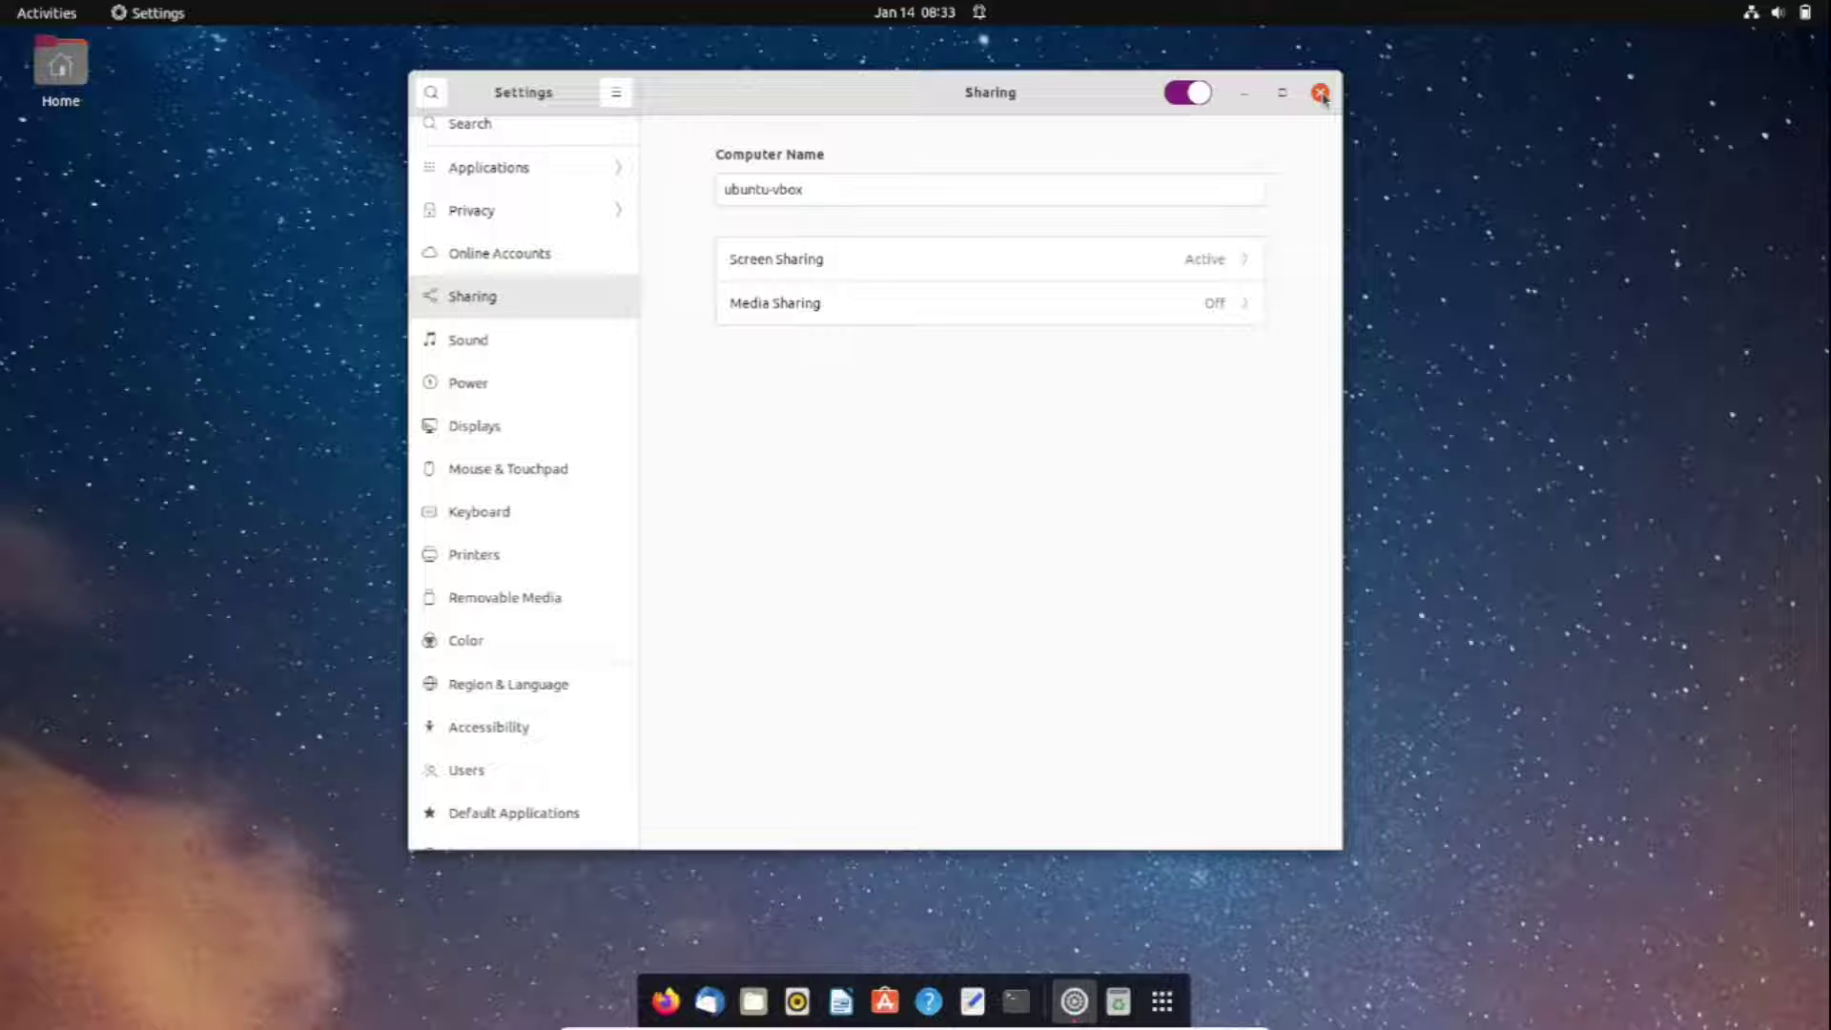
click(1321, 93)
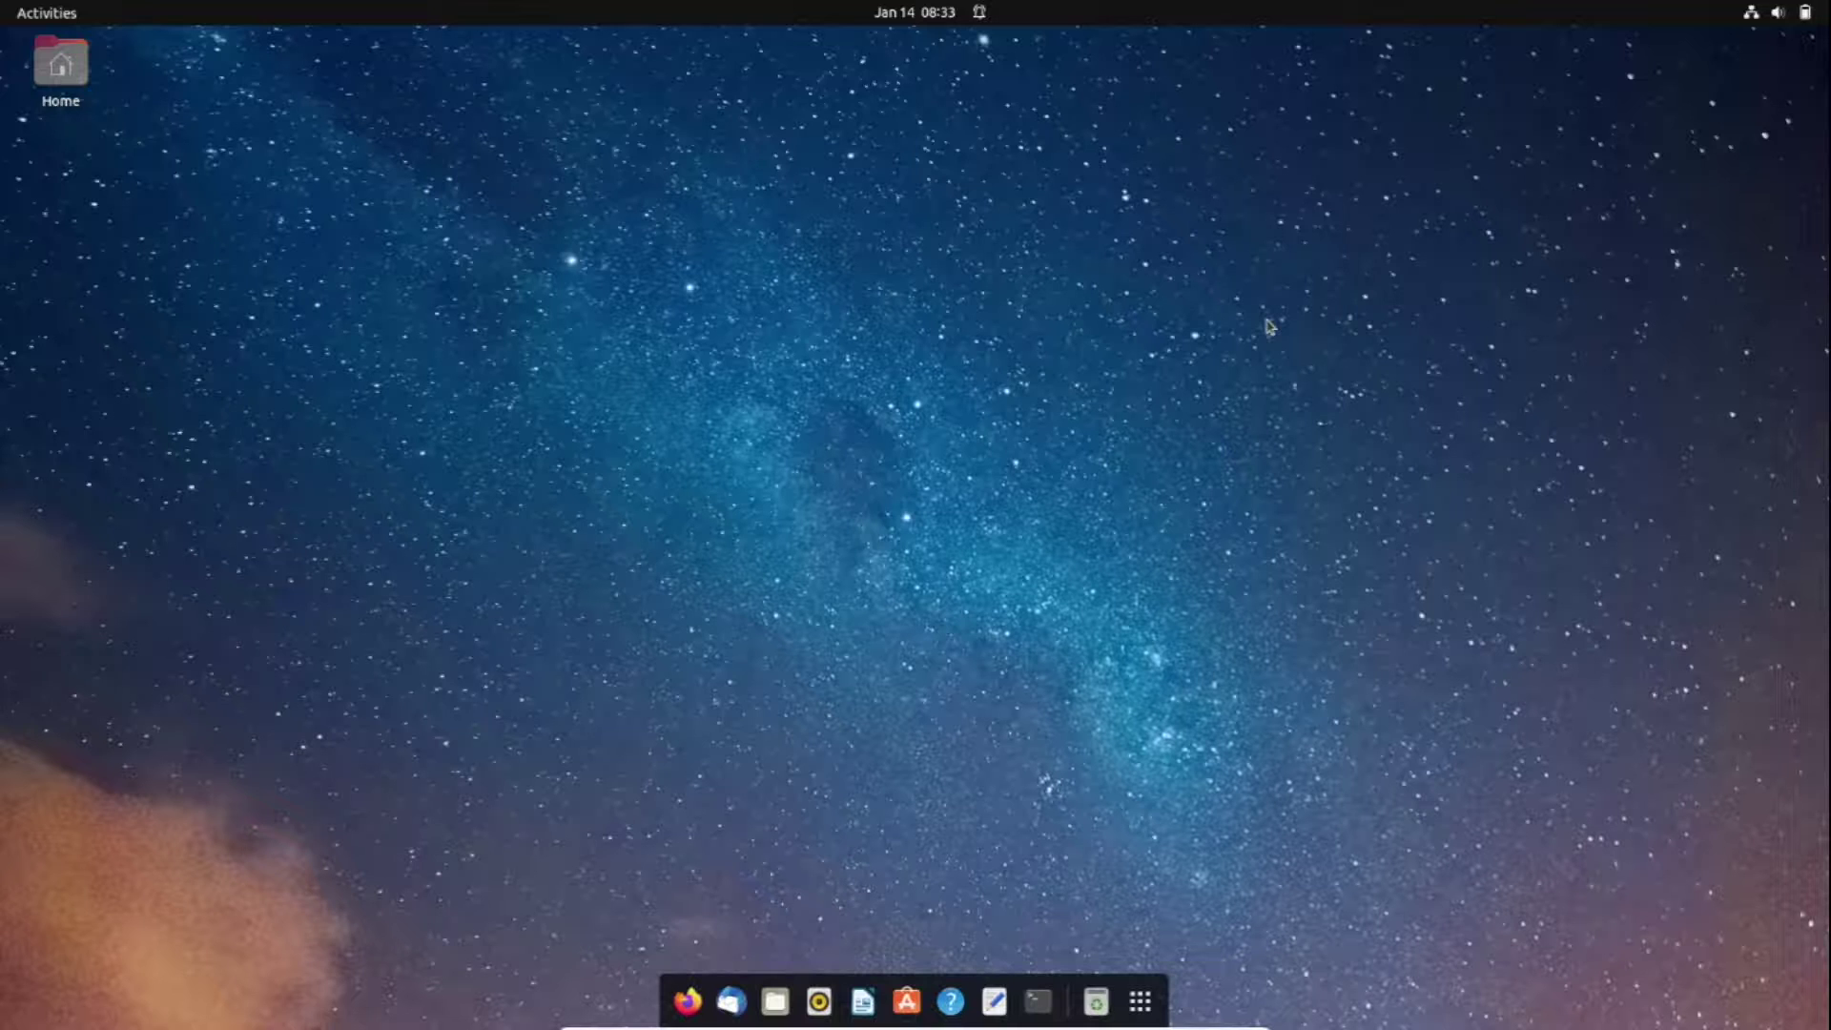
Exit the VM's full-screen mode and launch Remmina from the application search
key(ctrl+f)
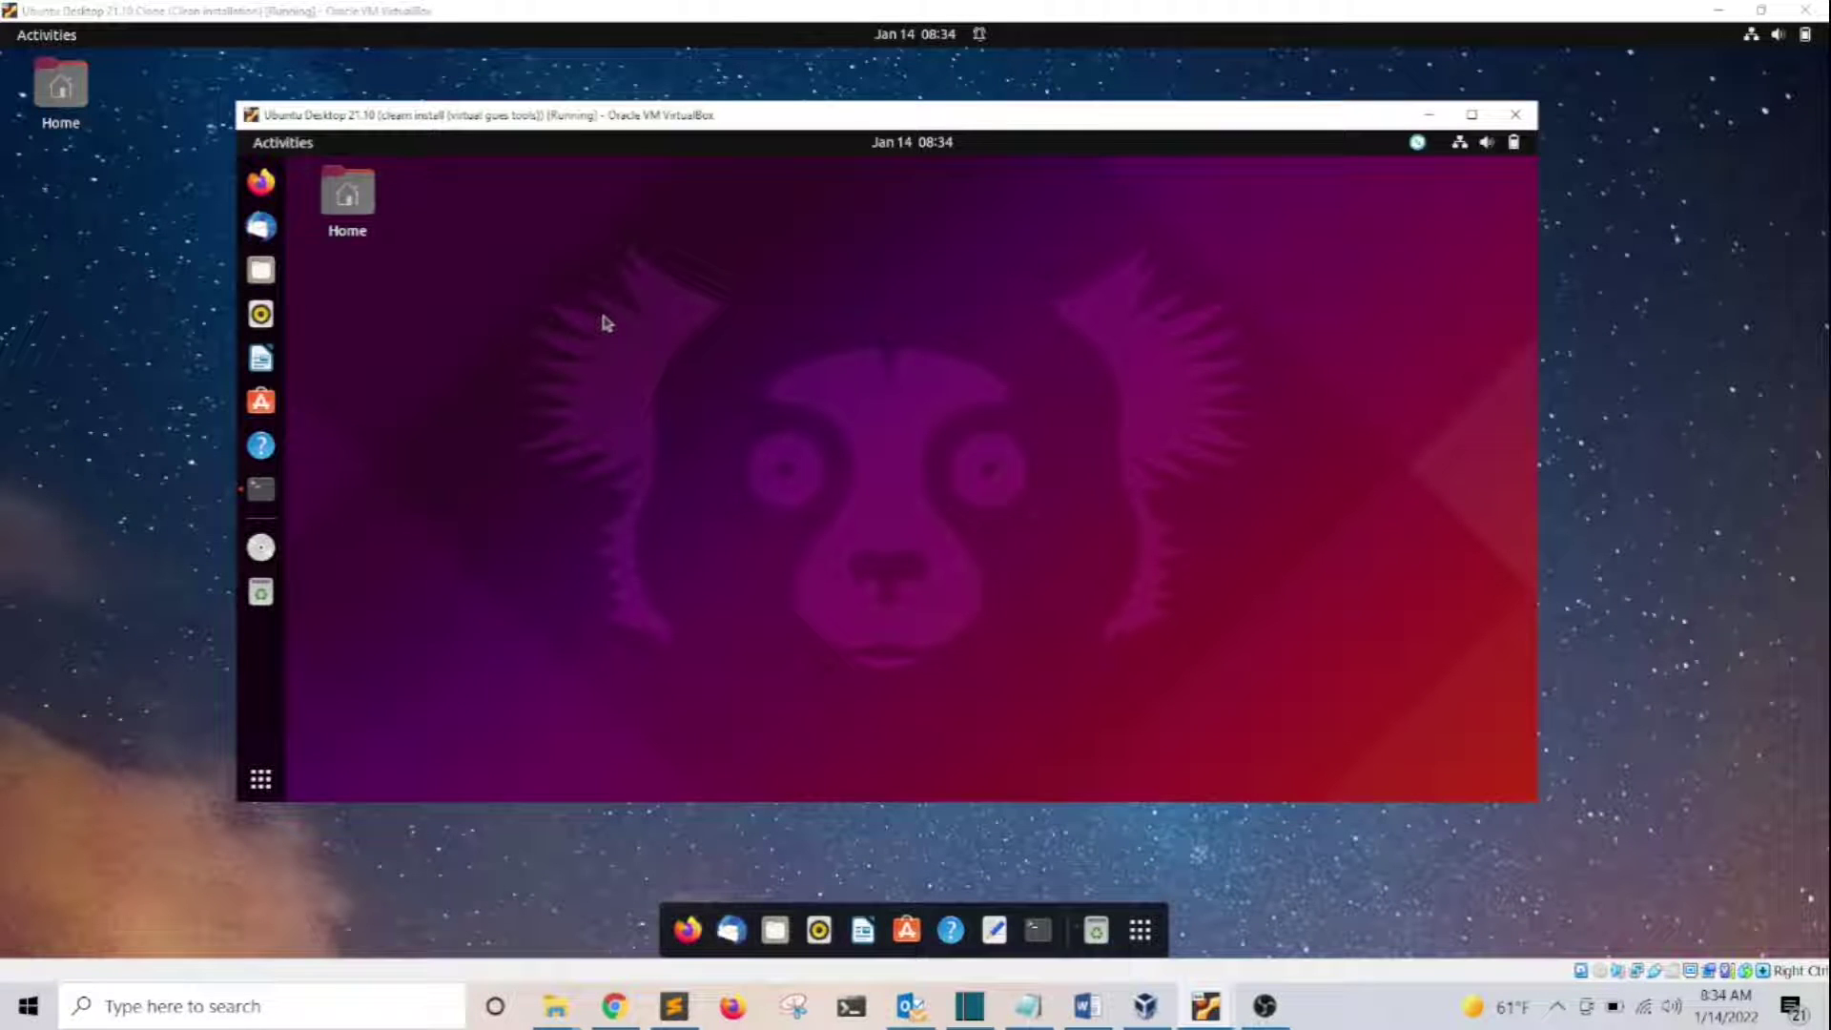
click(257, 774)
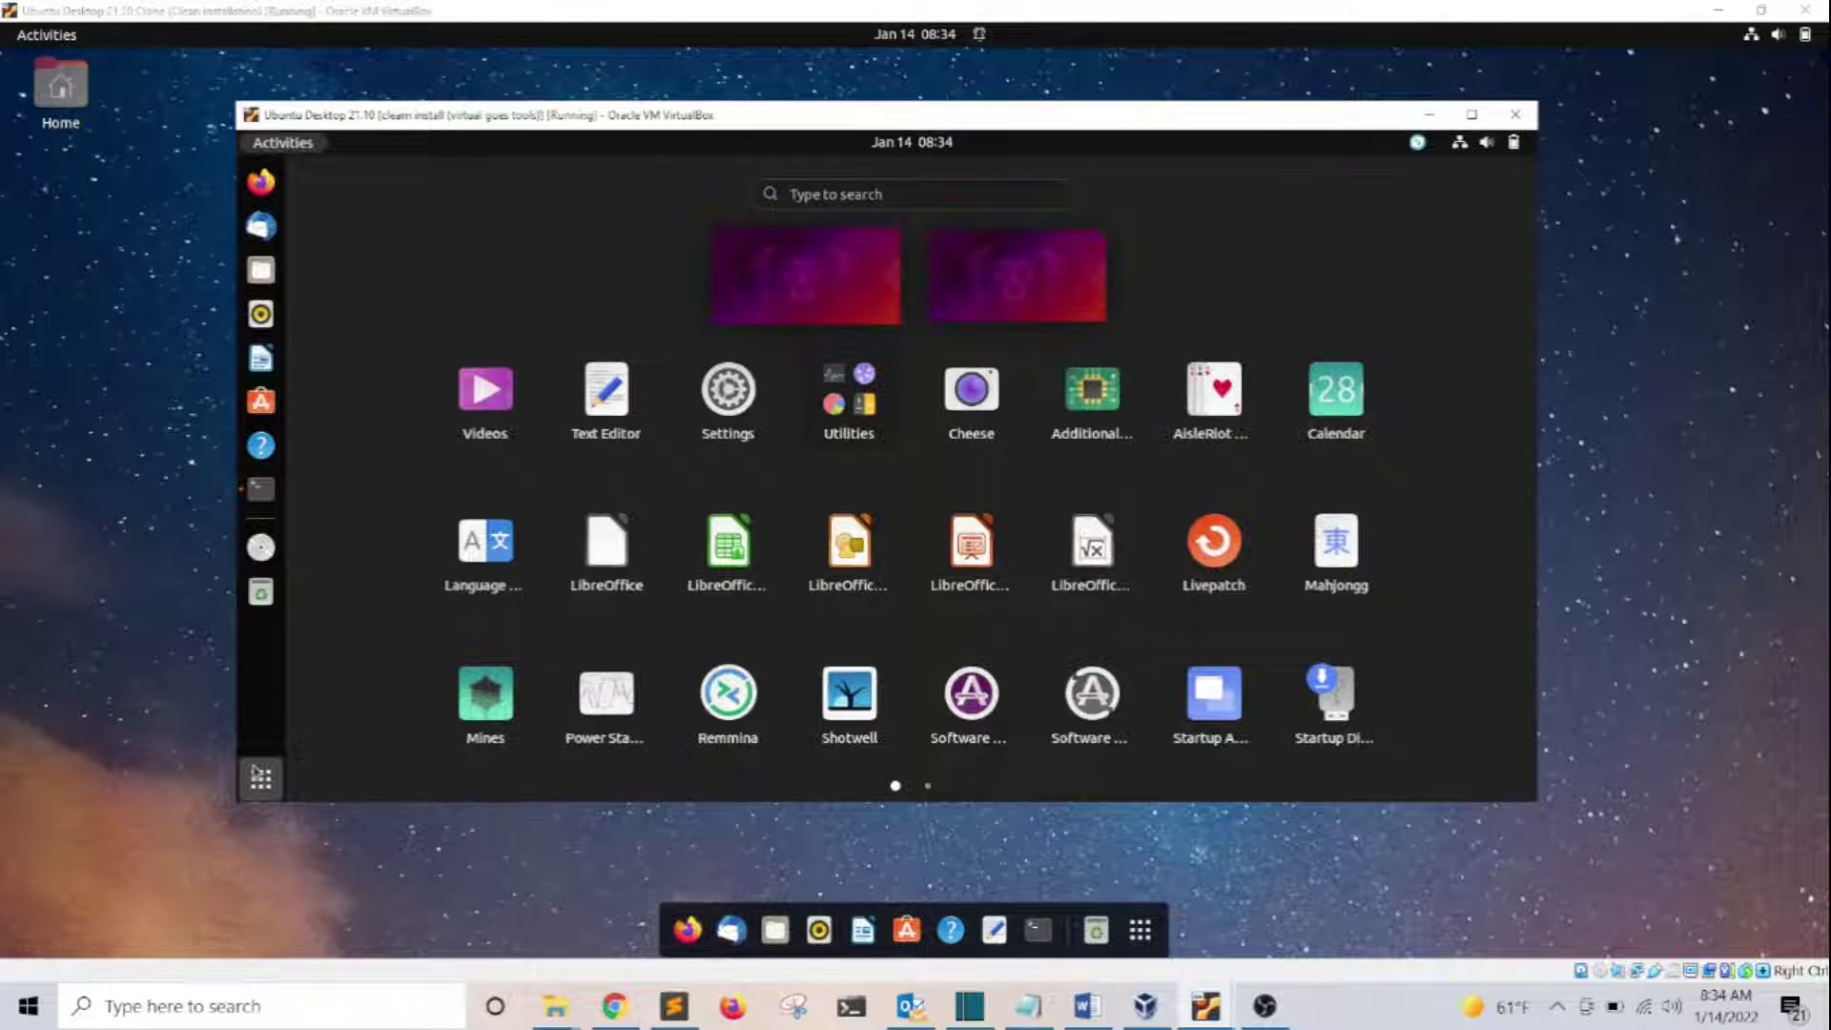
text(remml)
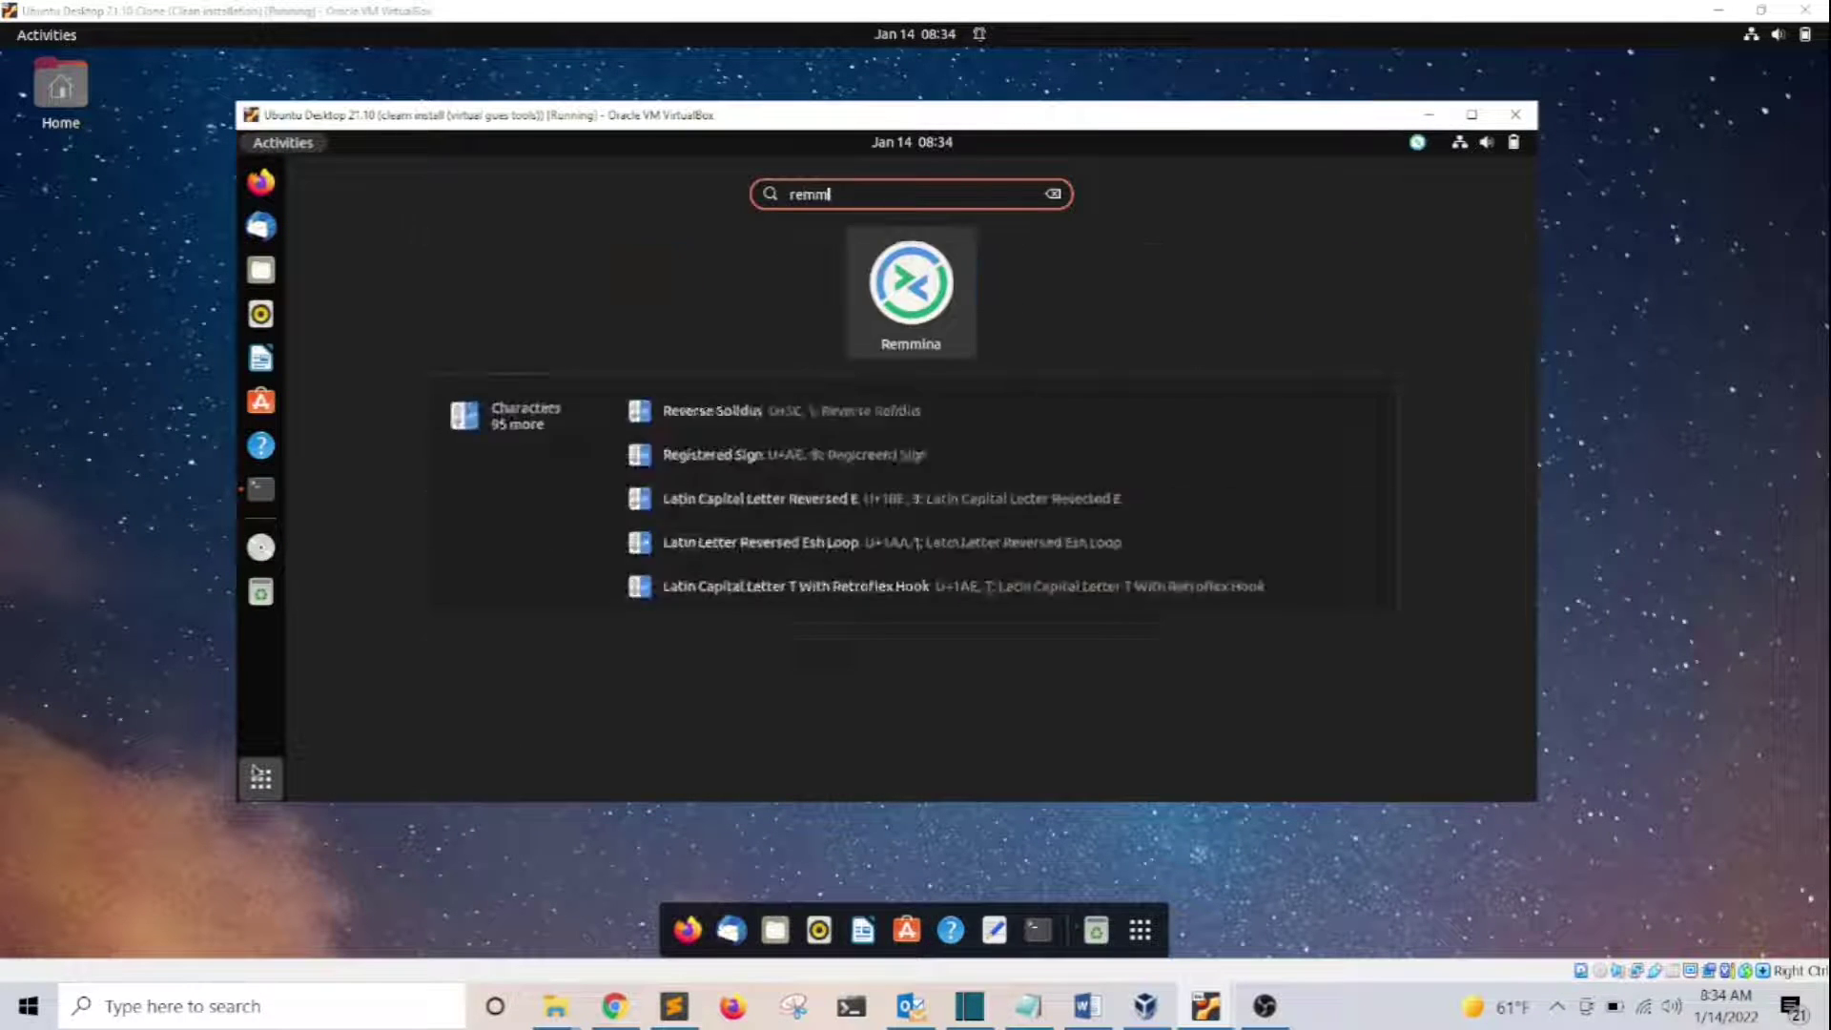
key(BackSpace)
text(ina)
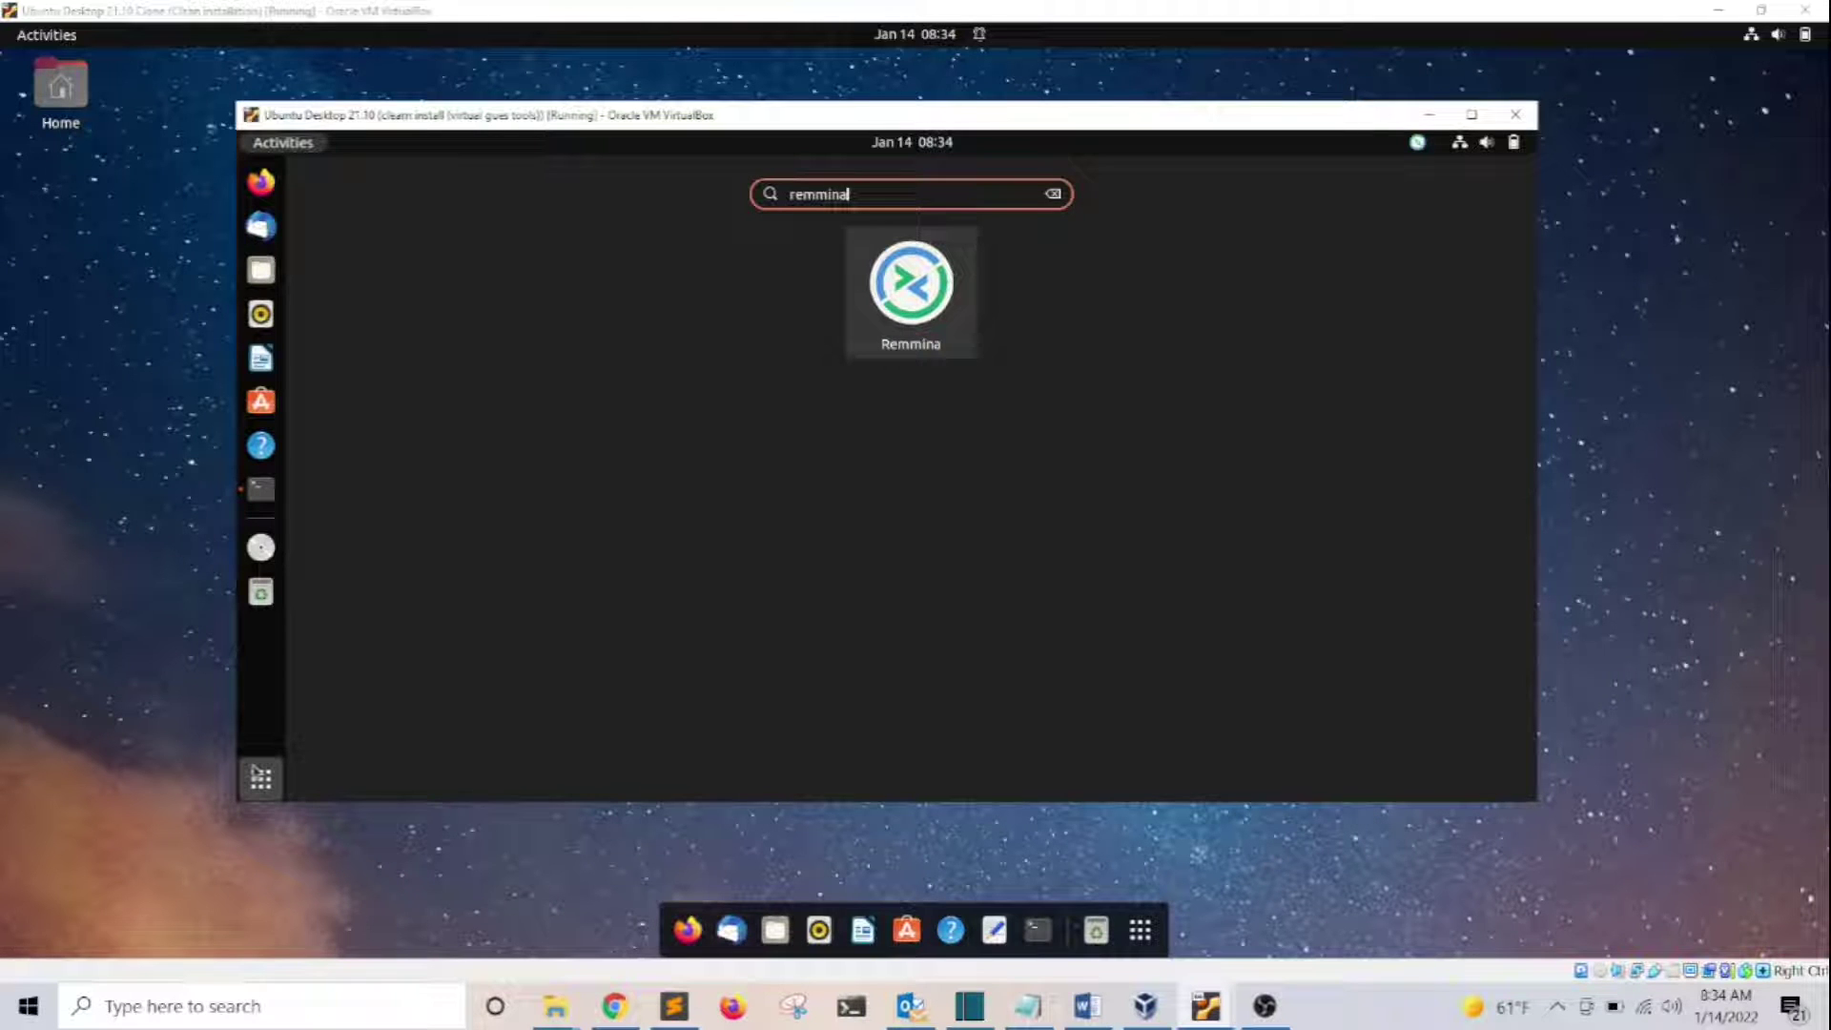
key(Return)
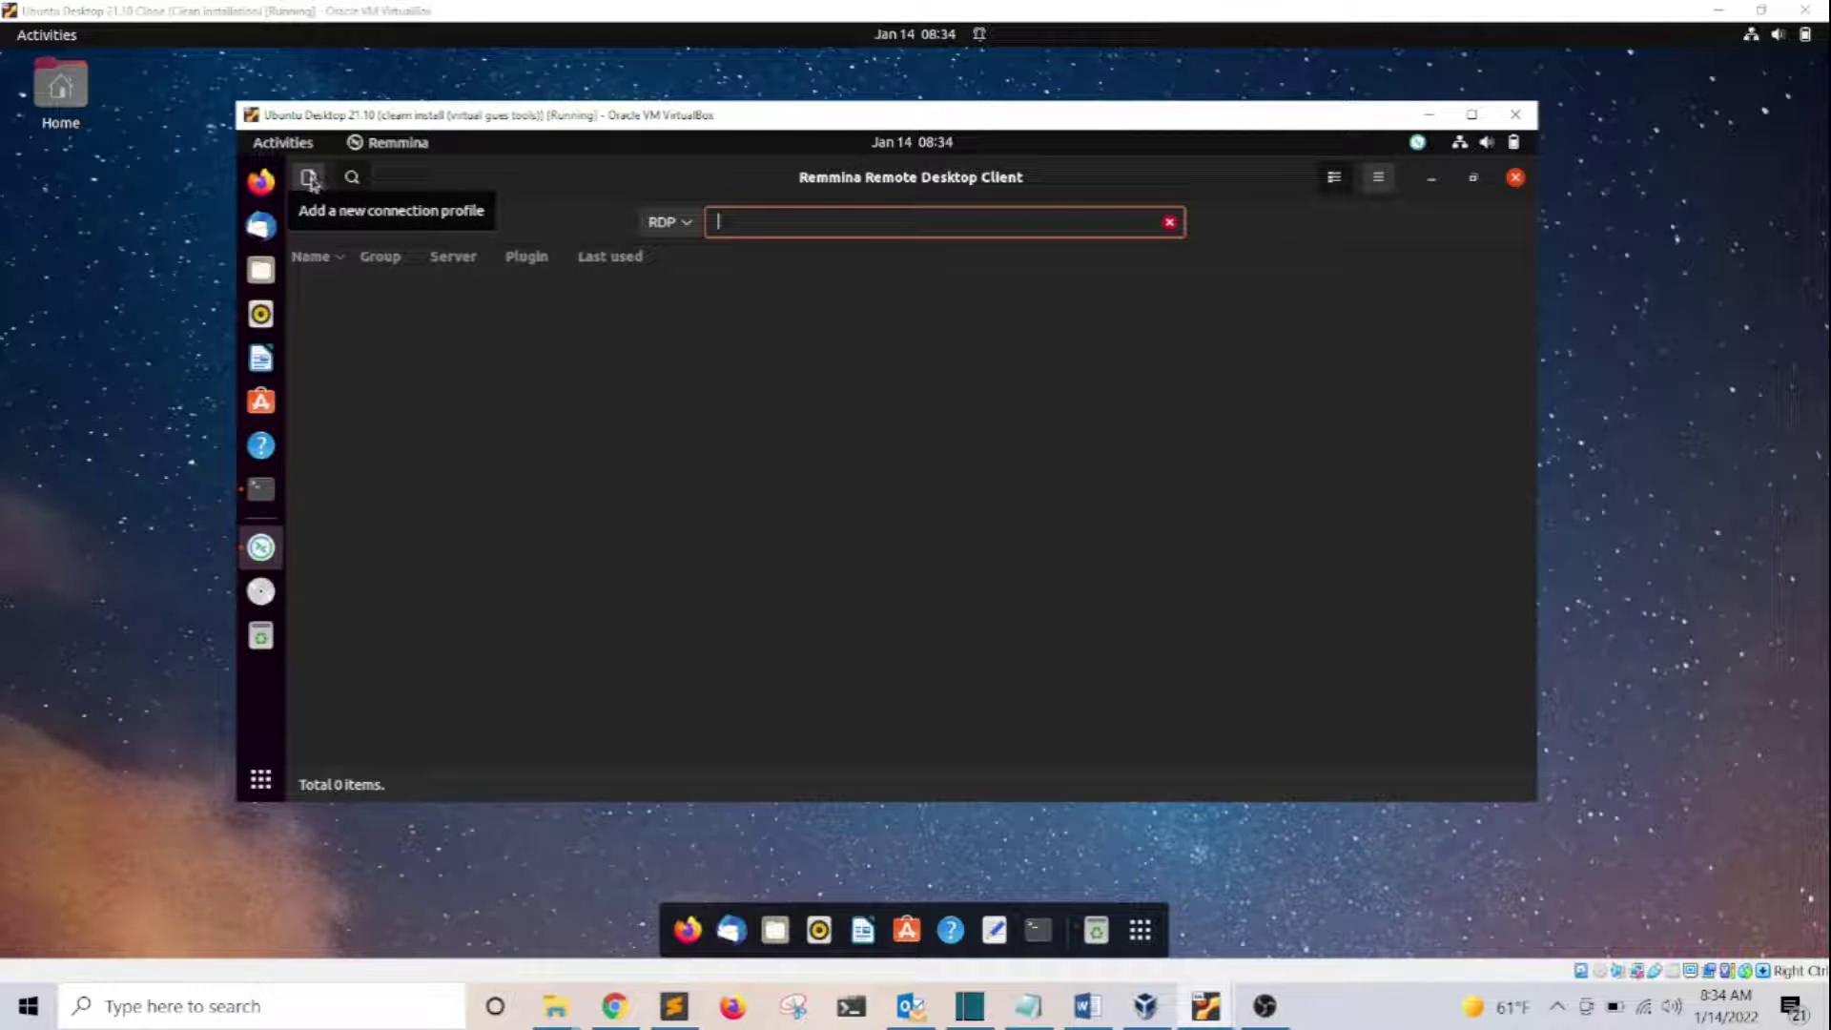
click(474, 315)
Create a new connection profile and rename it from Quick Connect to 'ubuntu remote desktop'
key(ctrl+n)
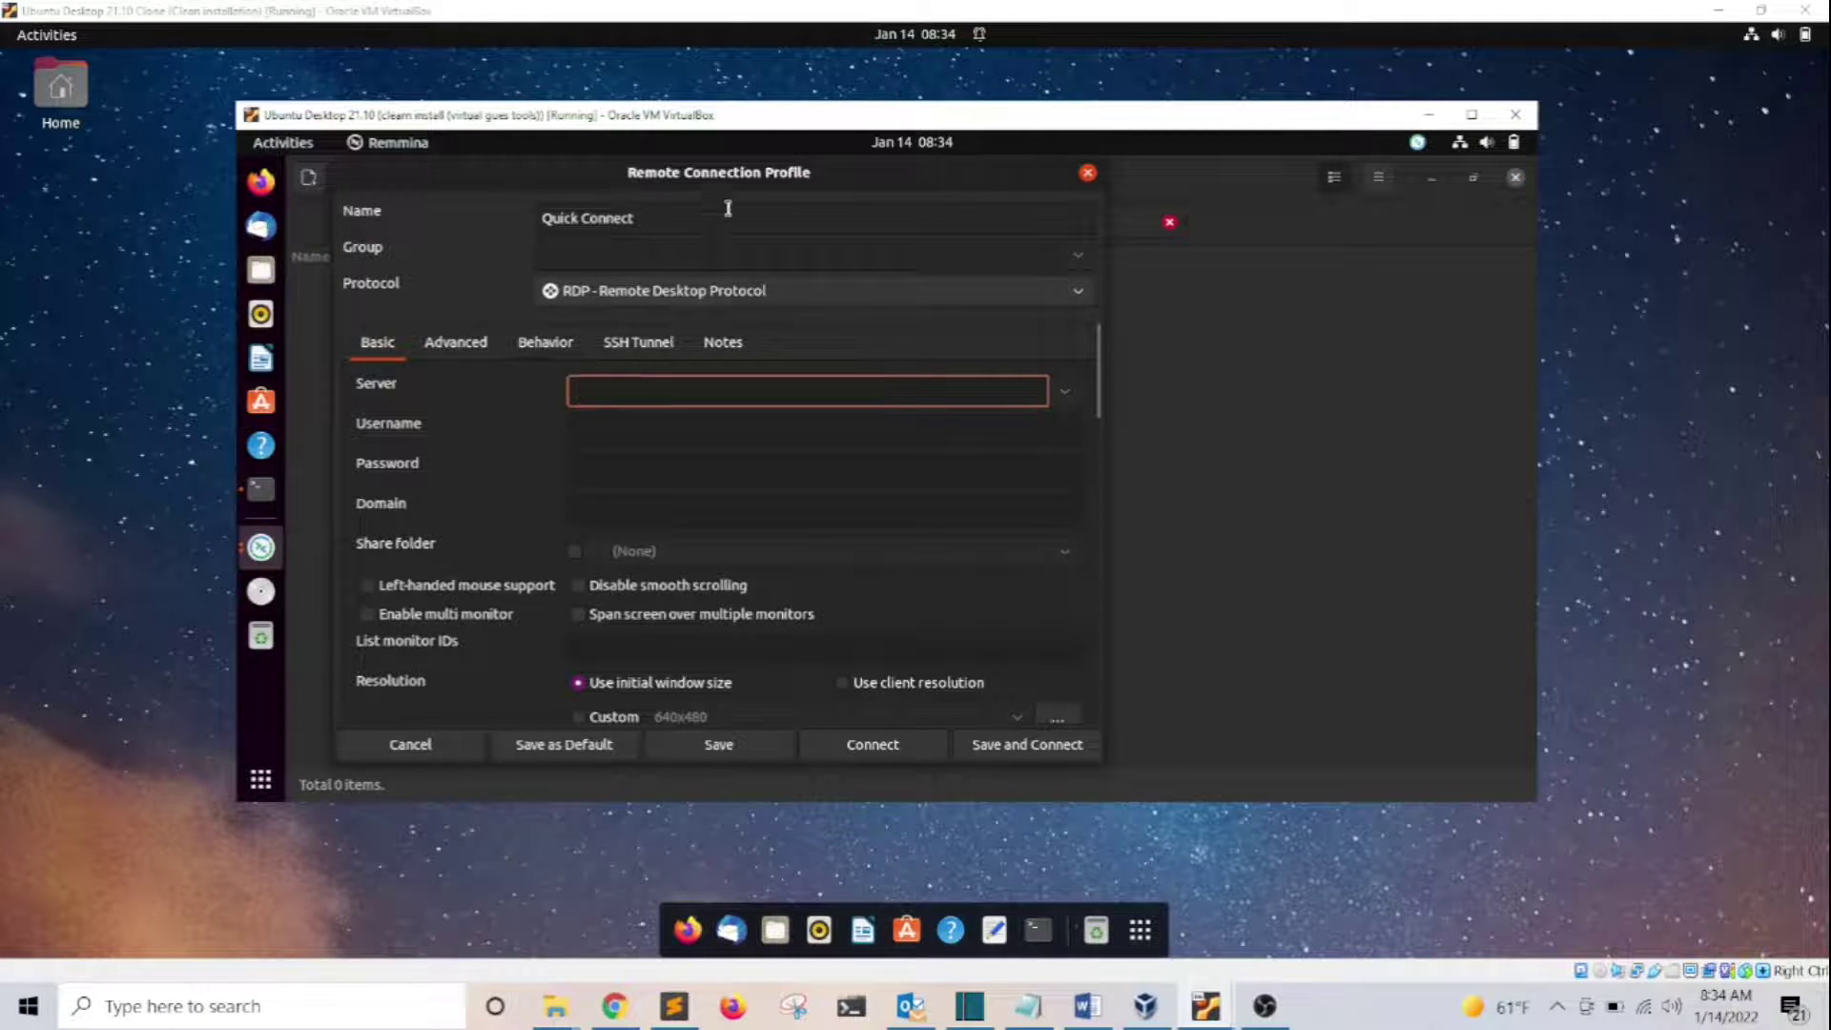
triple_click(648, 218)
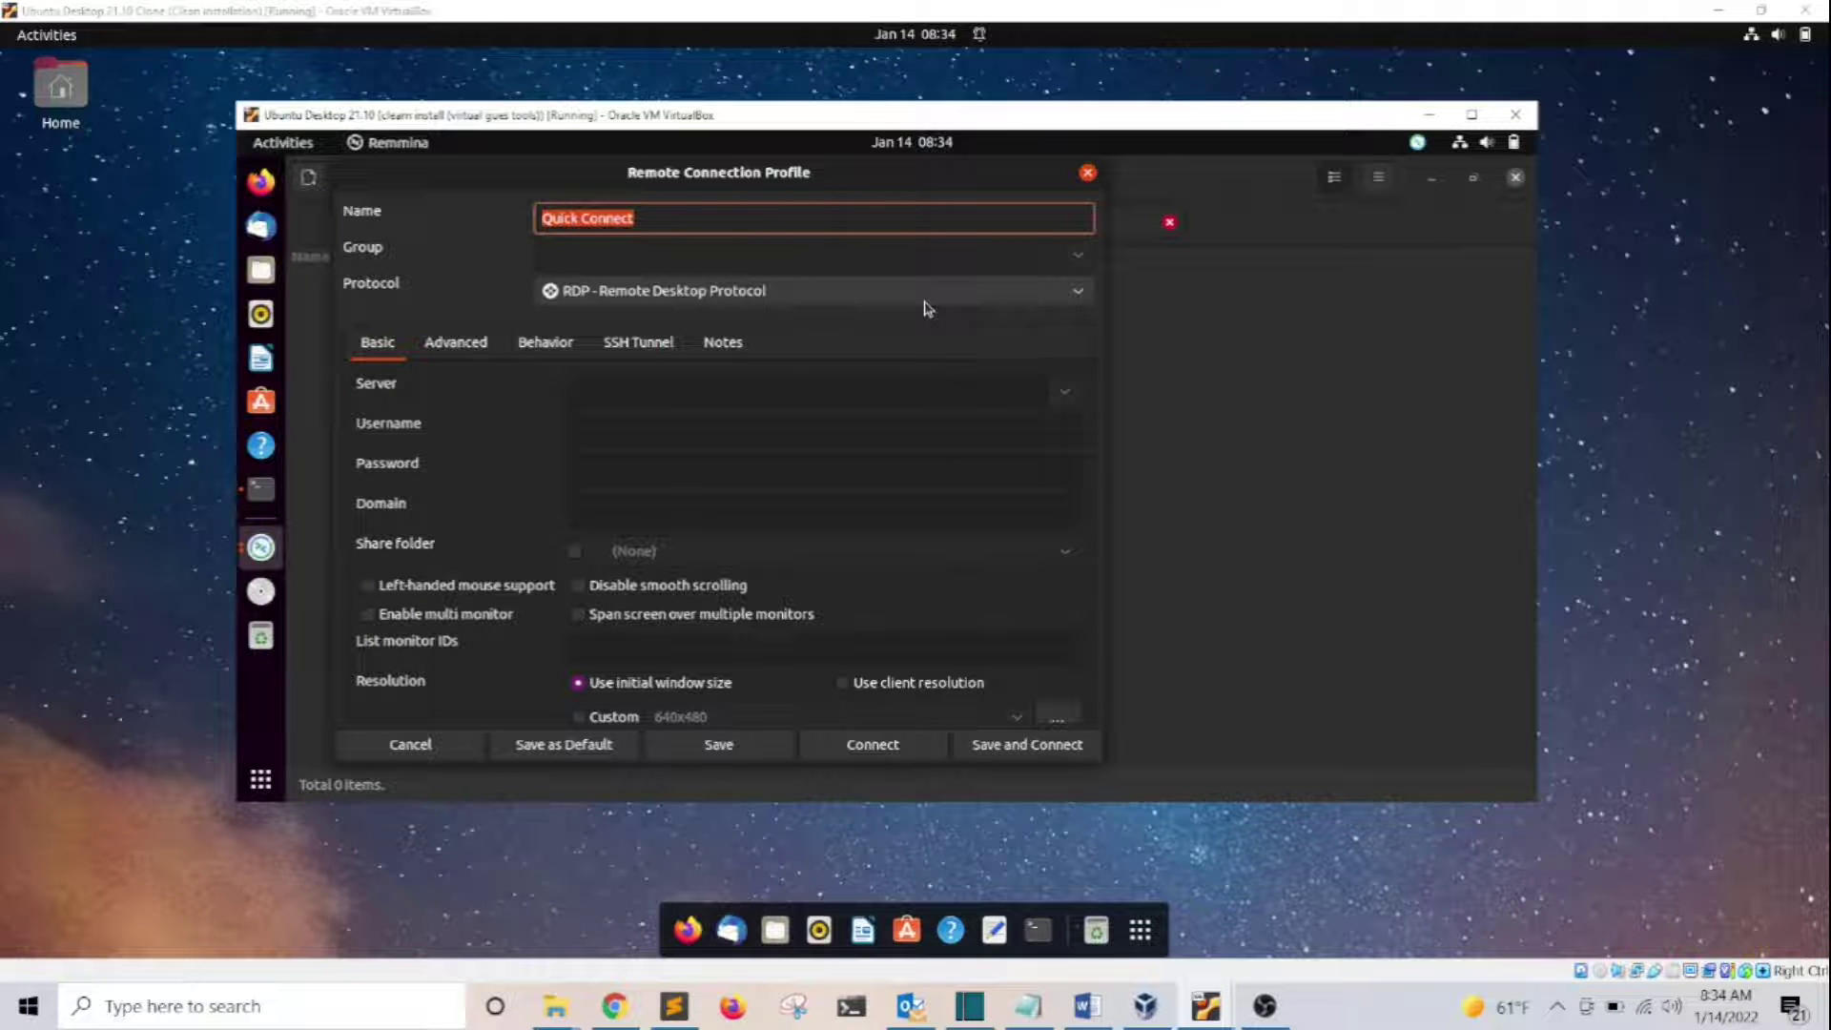
text(ubuntu remote desktop)
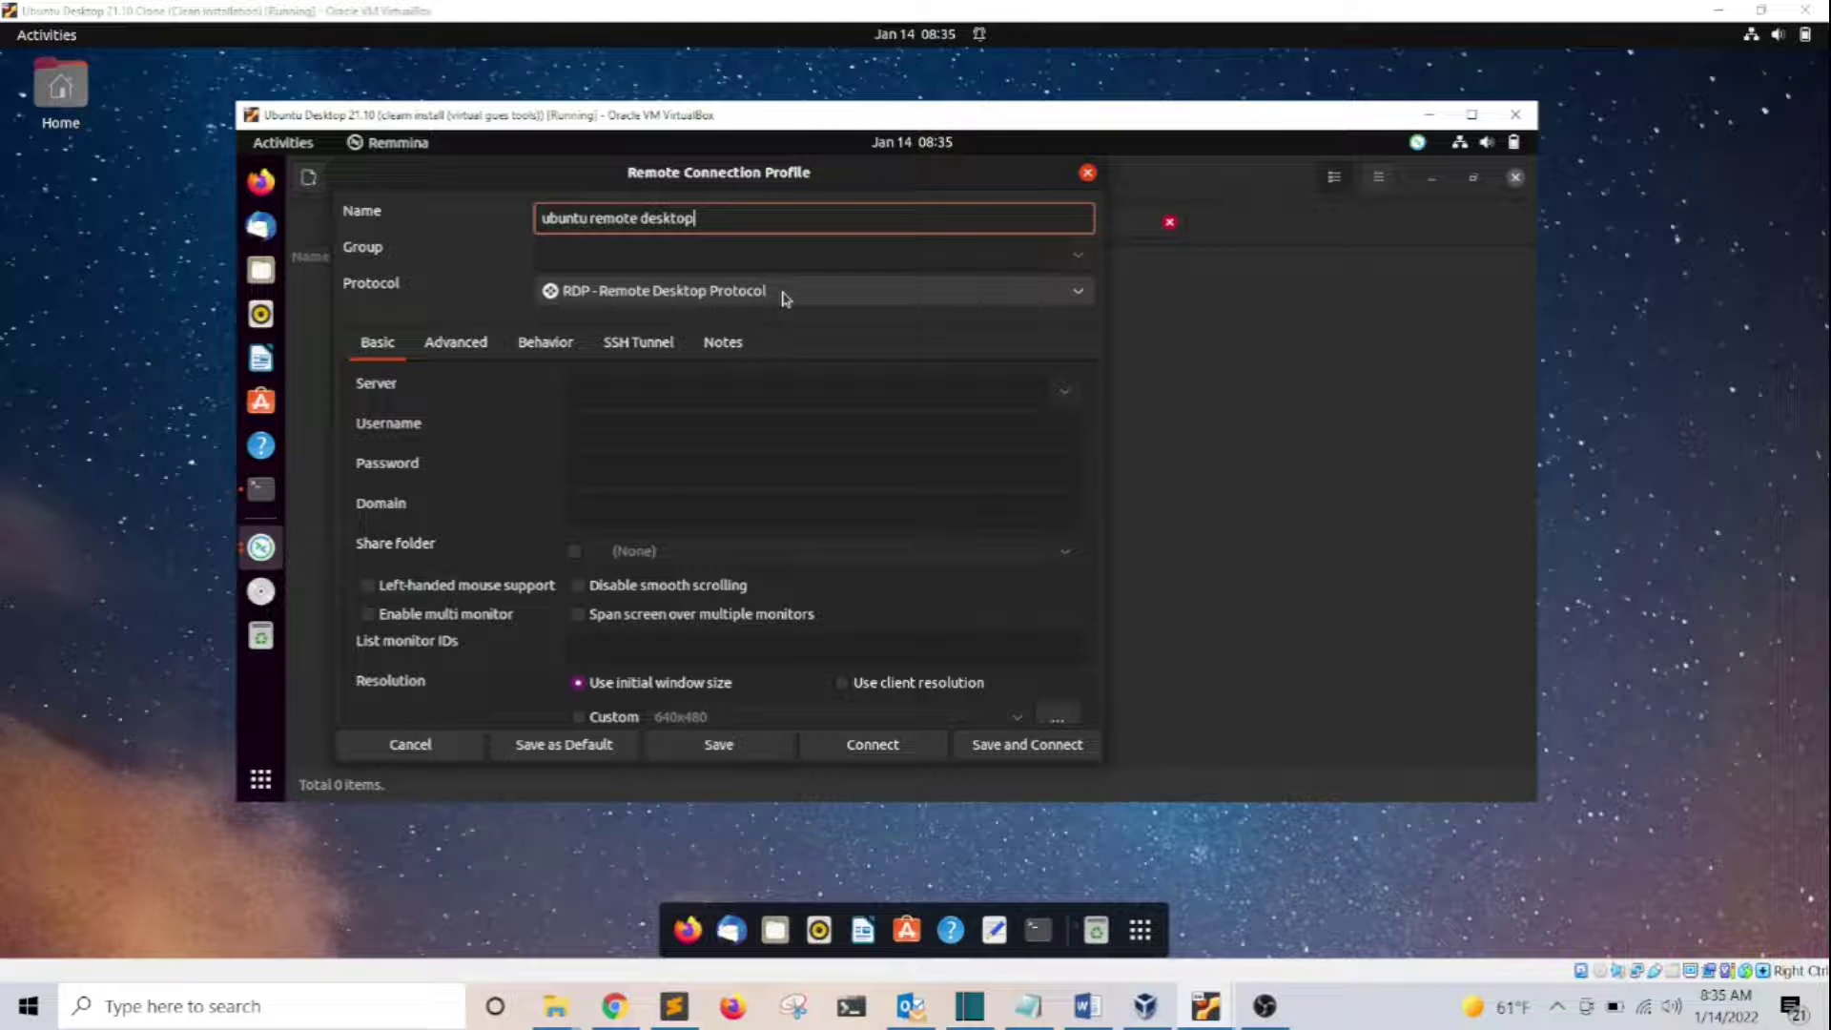
click(784, 299)
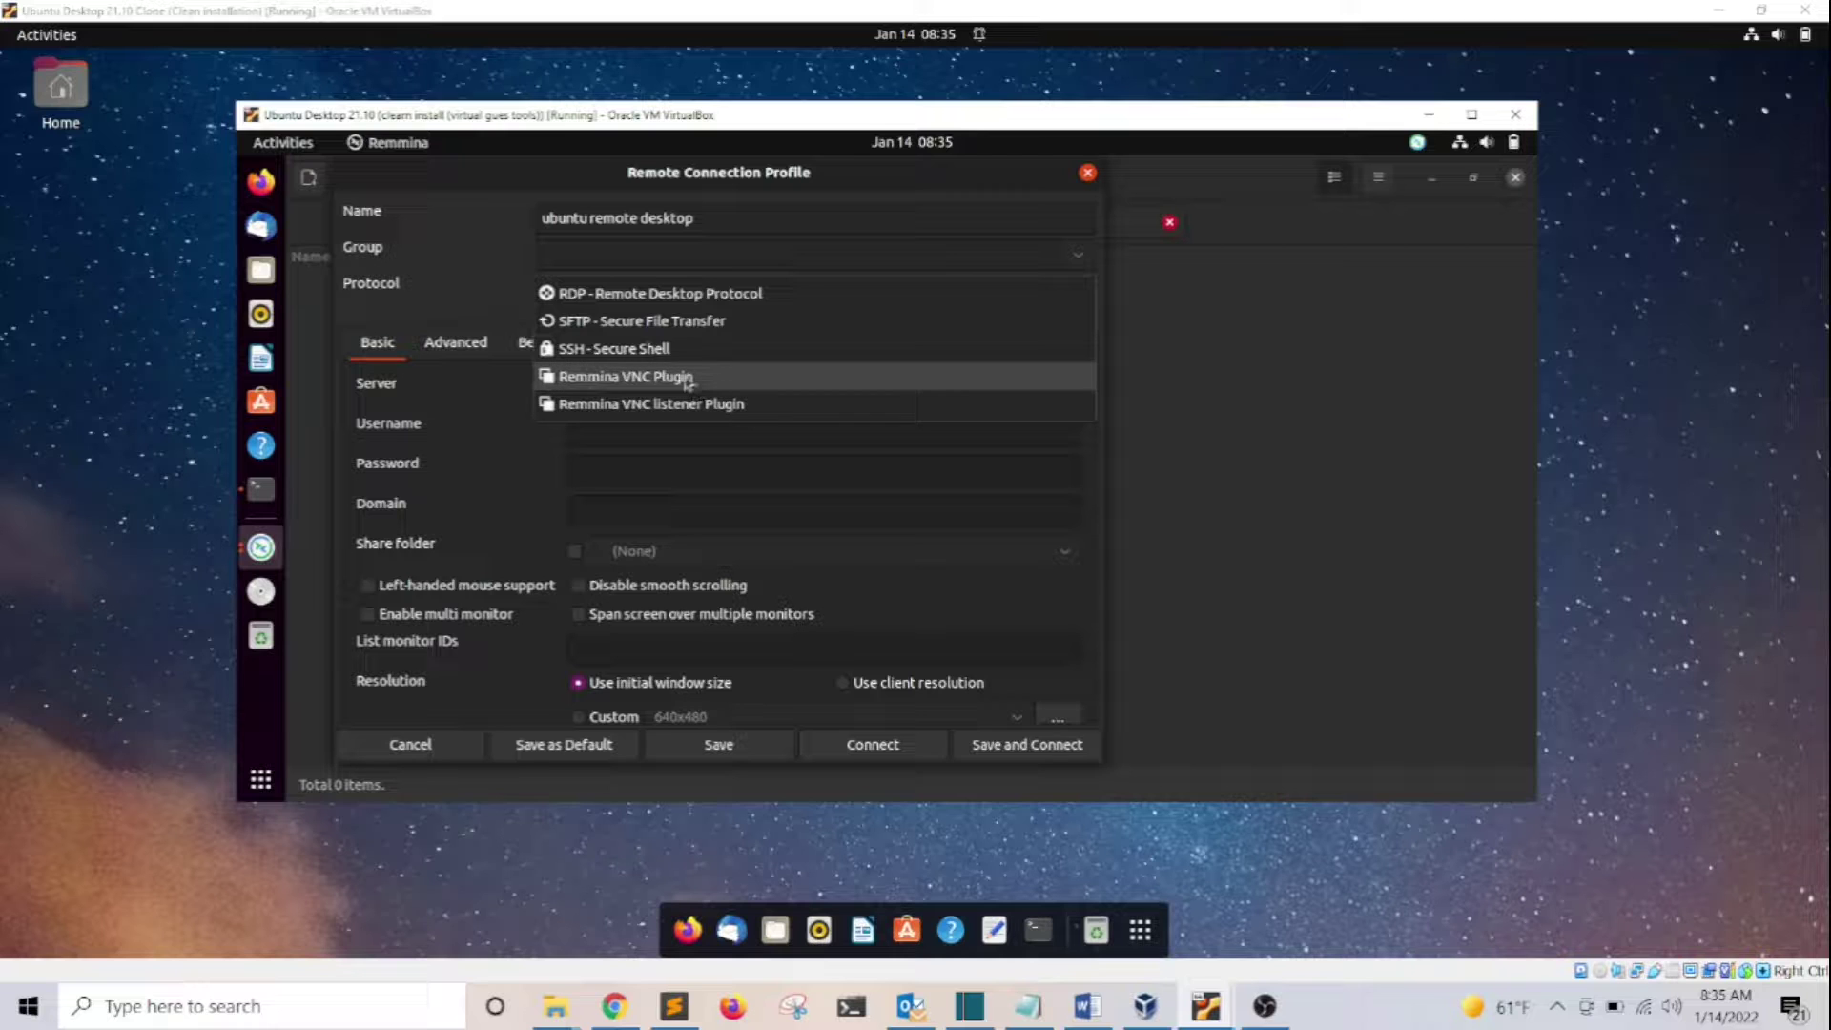
Set the profile's protocol to Remmina VNC Plugin and move to the Server field
click(601, 381)
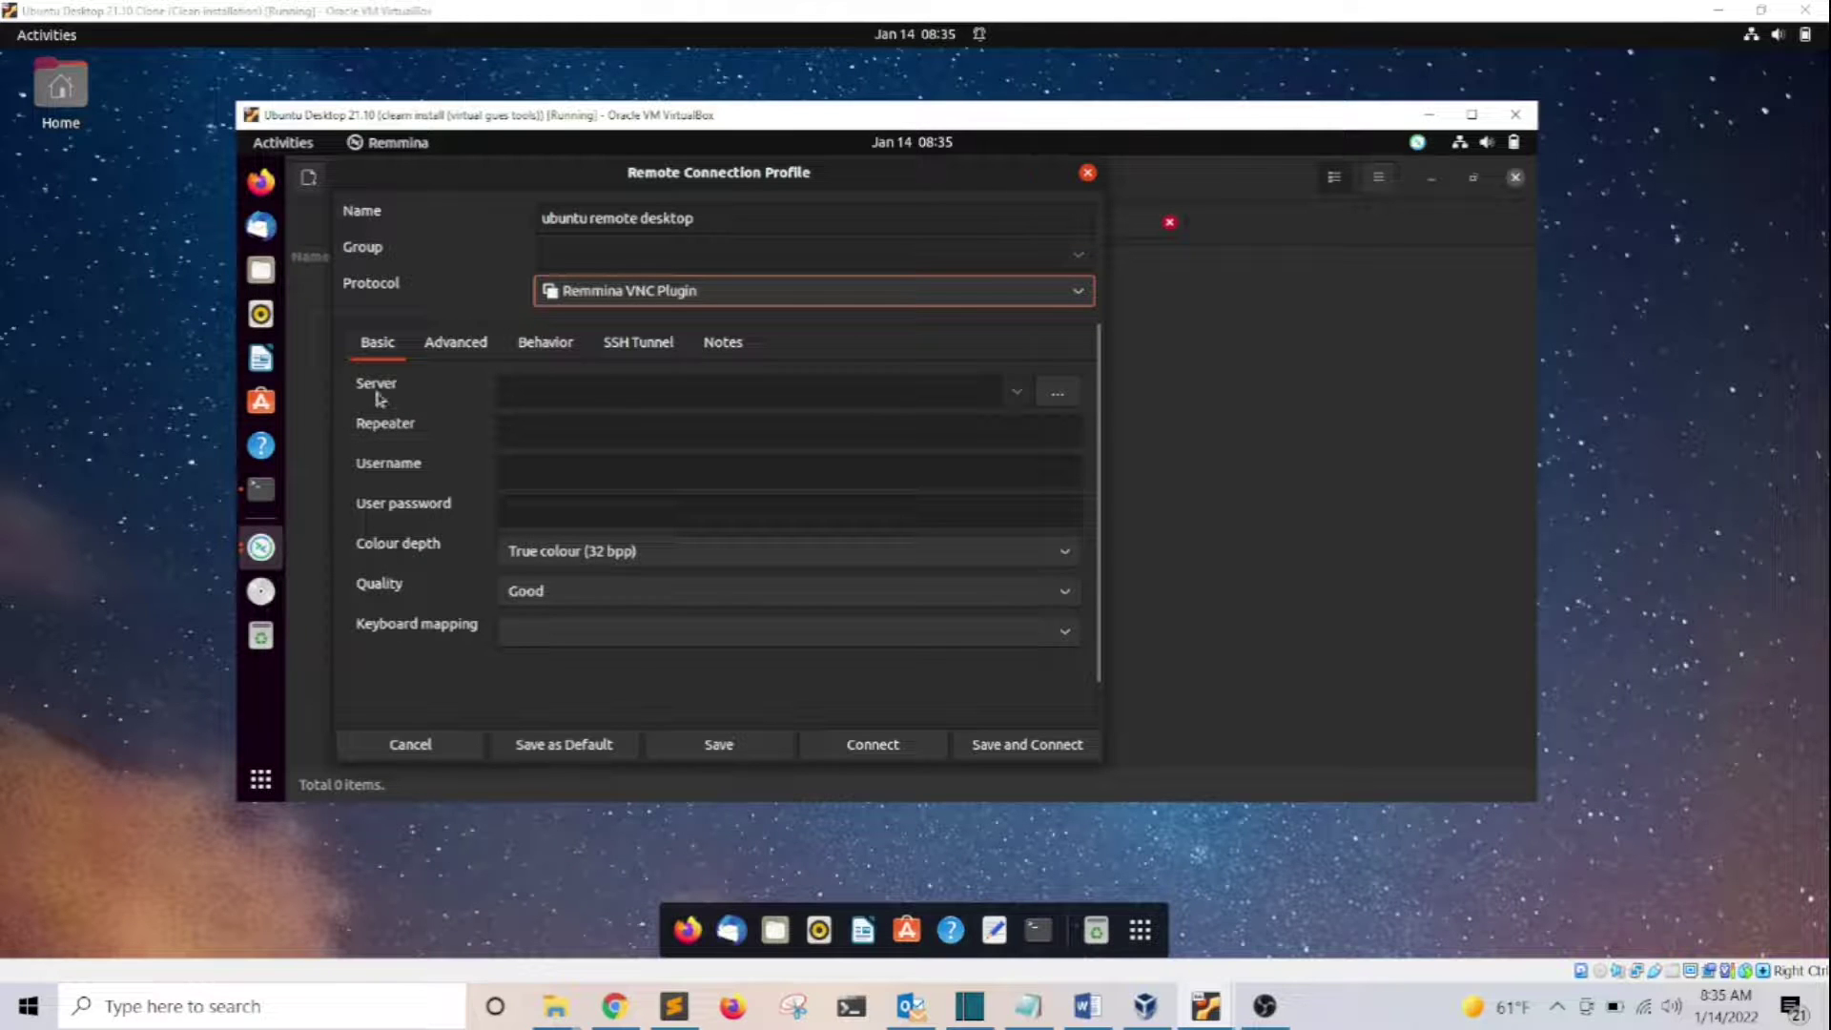
click(577, 388)
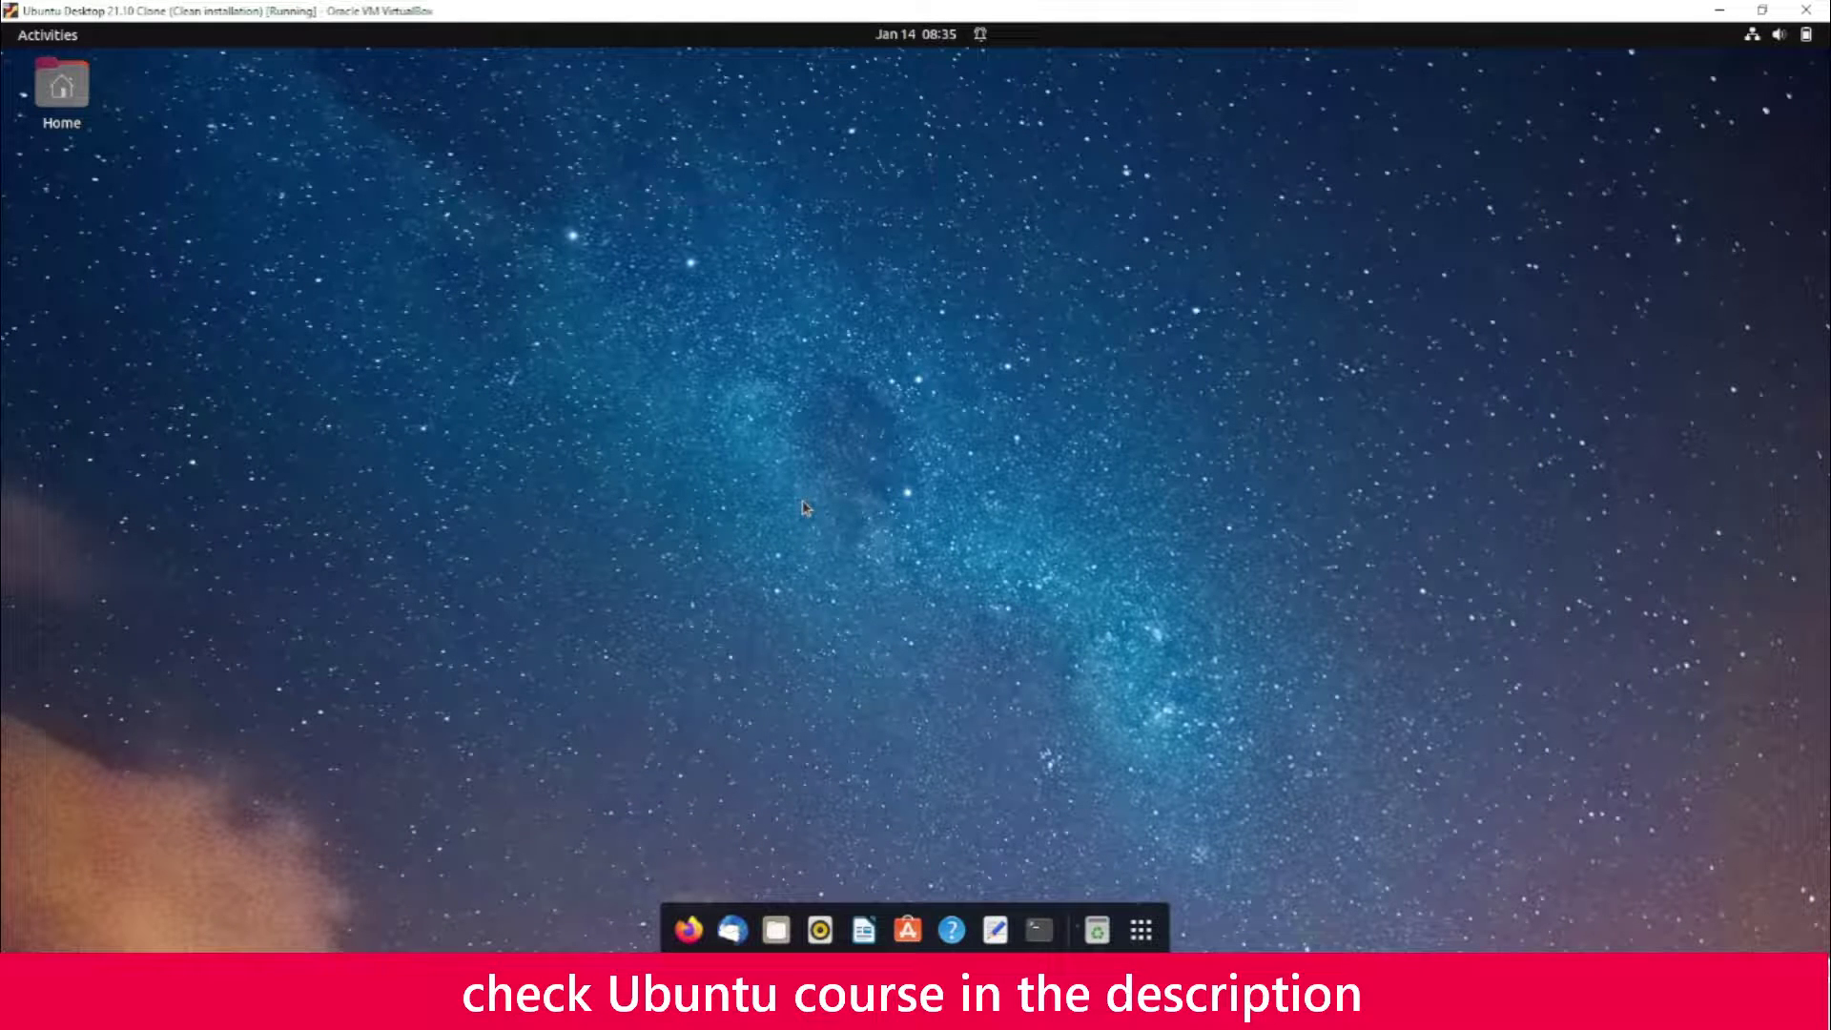
Run ip a in an enlarged, maximized terminal and select the IP address 10.0.0.67
key(ctrl+alt+t)
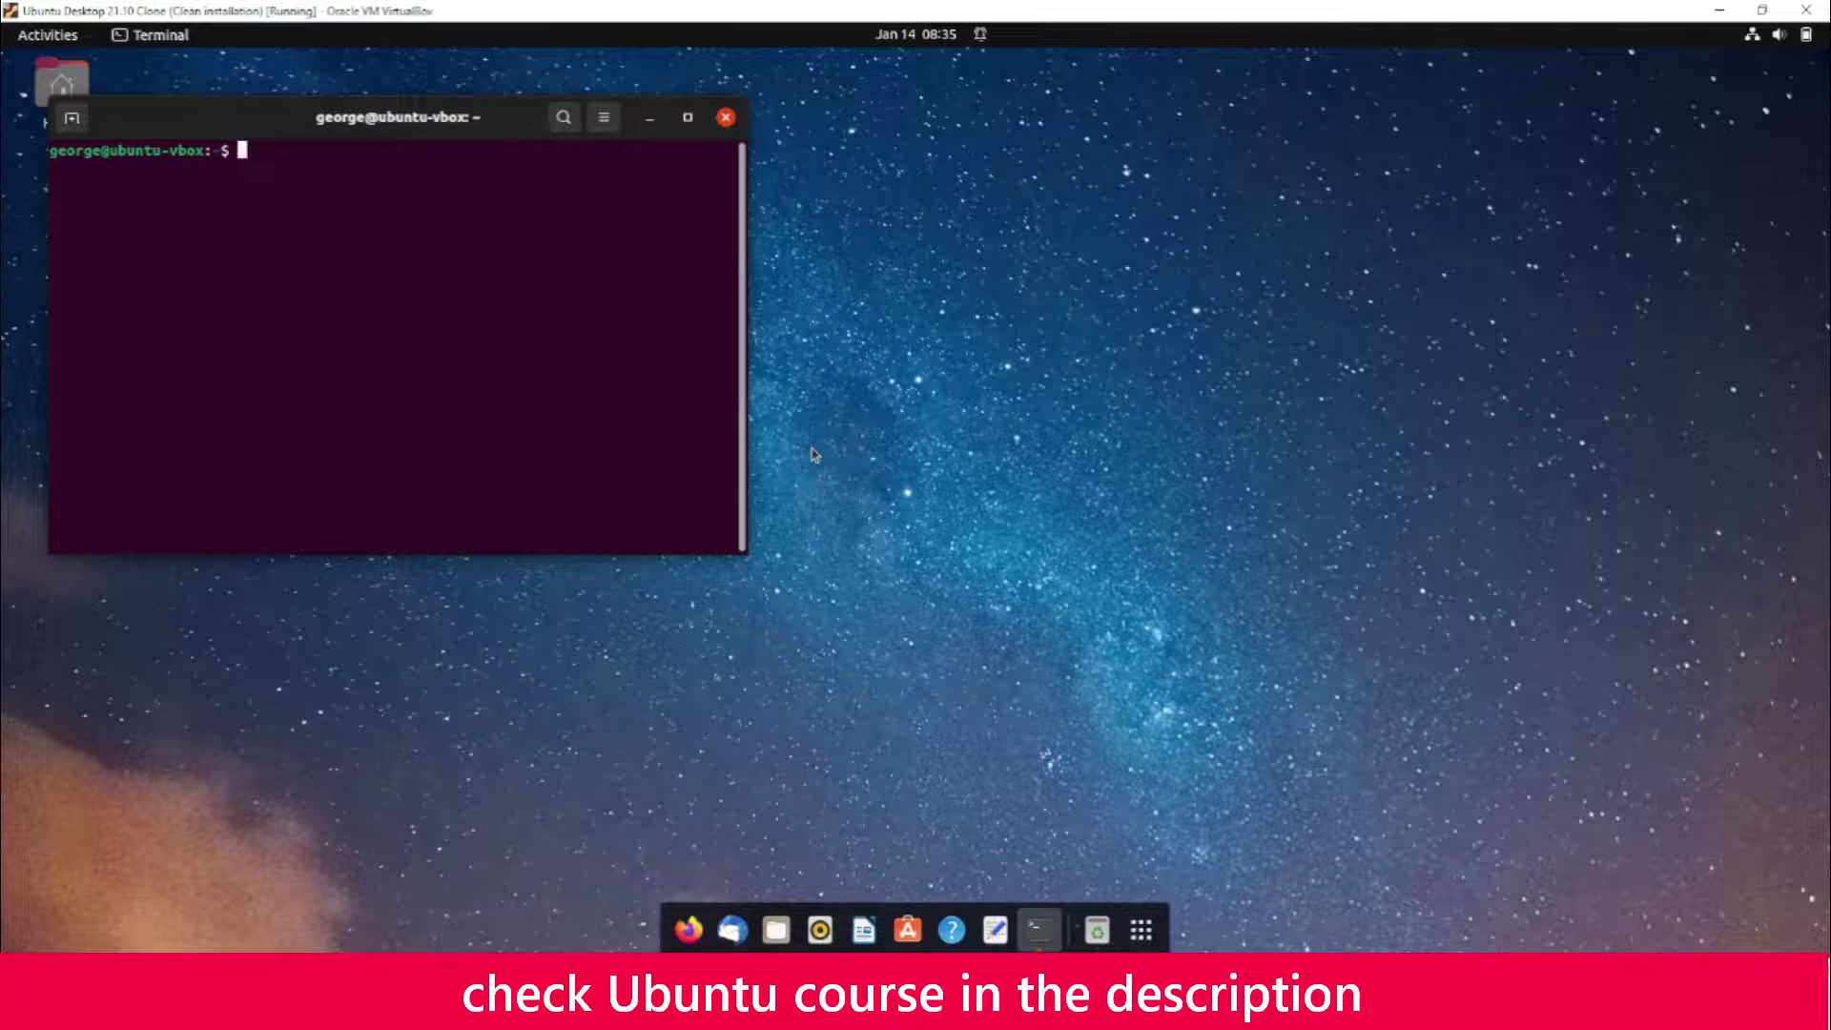
key(ctrl+plus)
key(ctrl+plus)
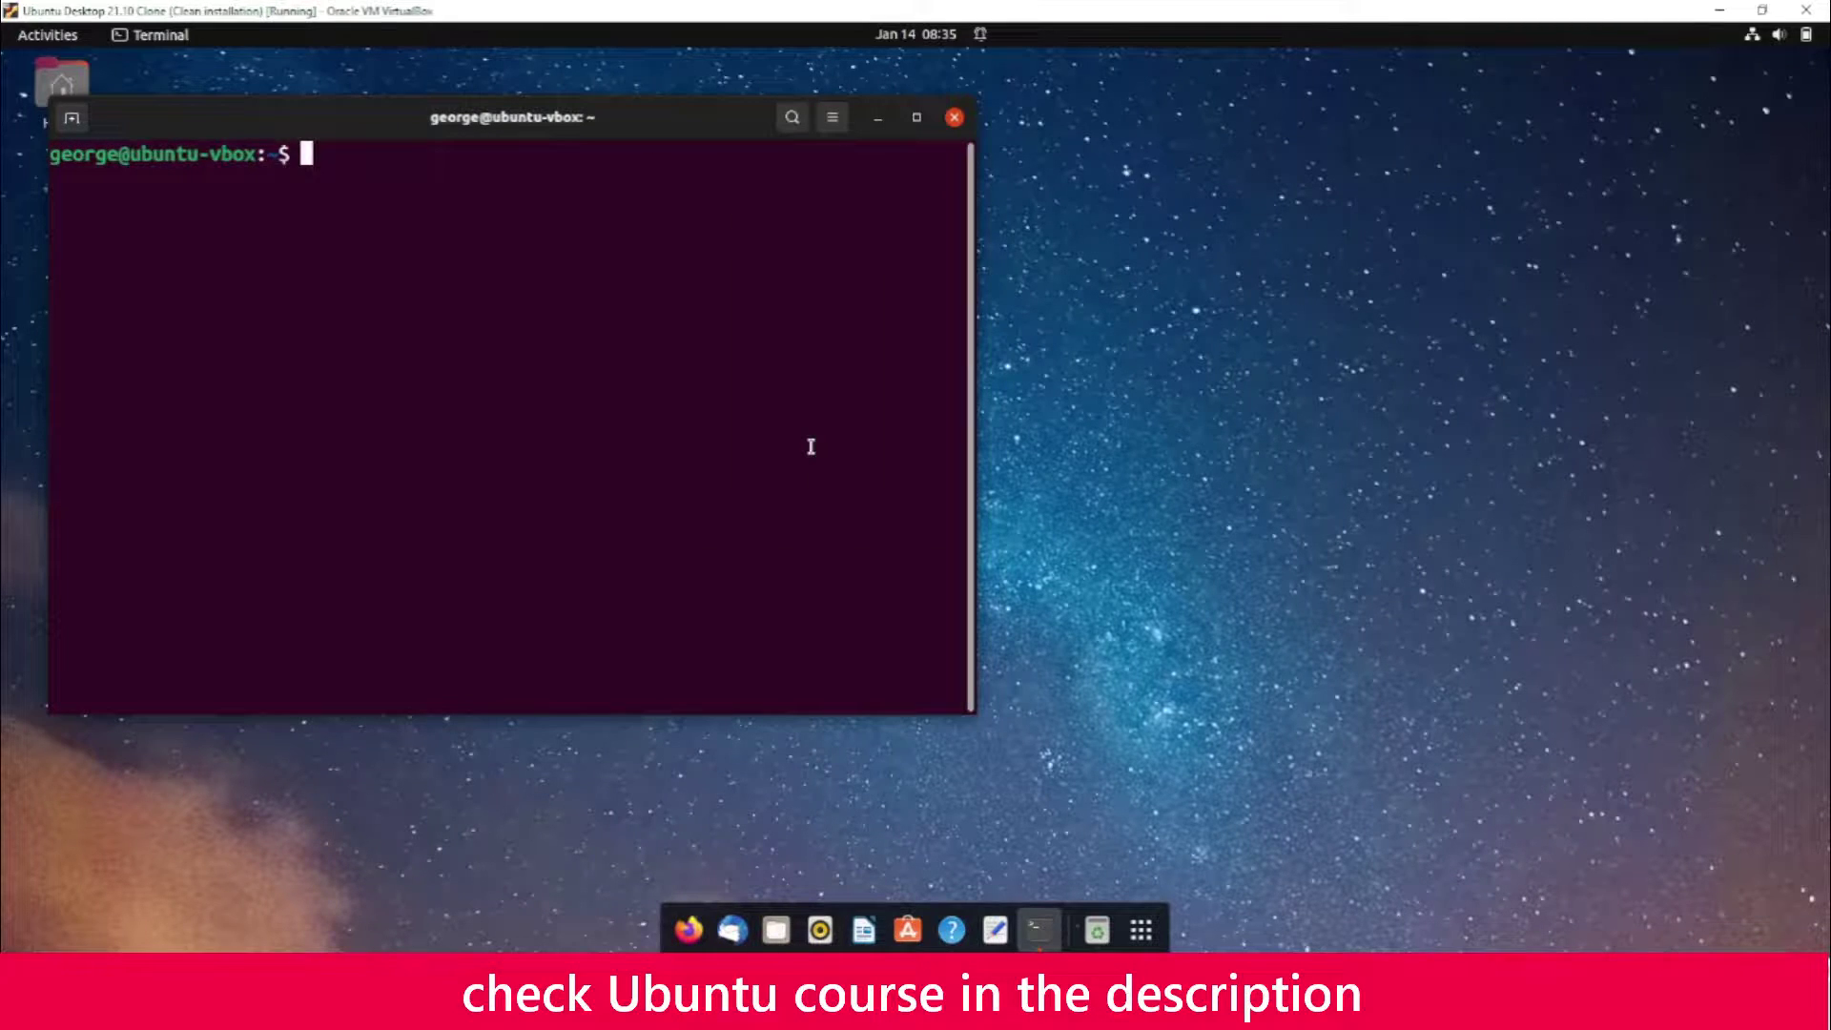
double_click(679, 119)
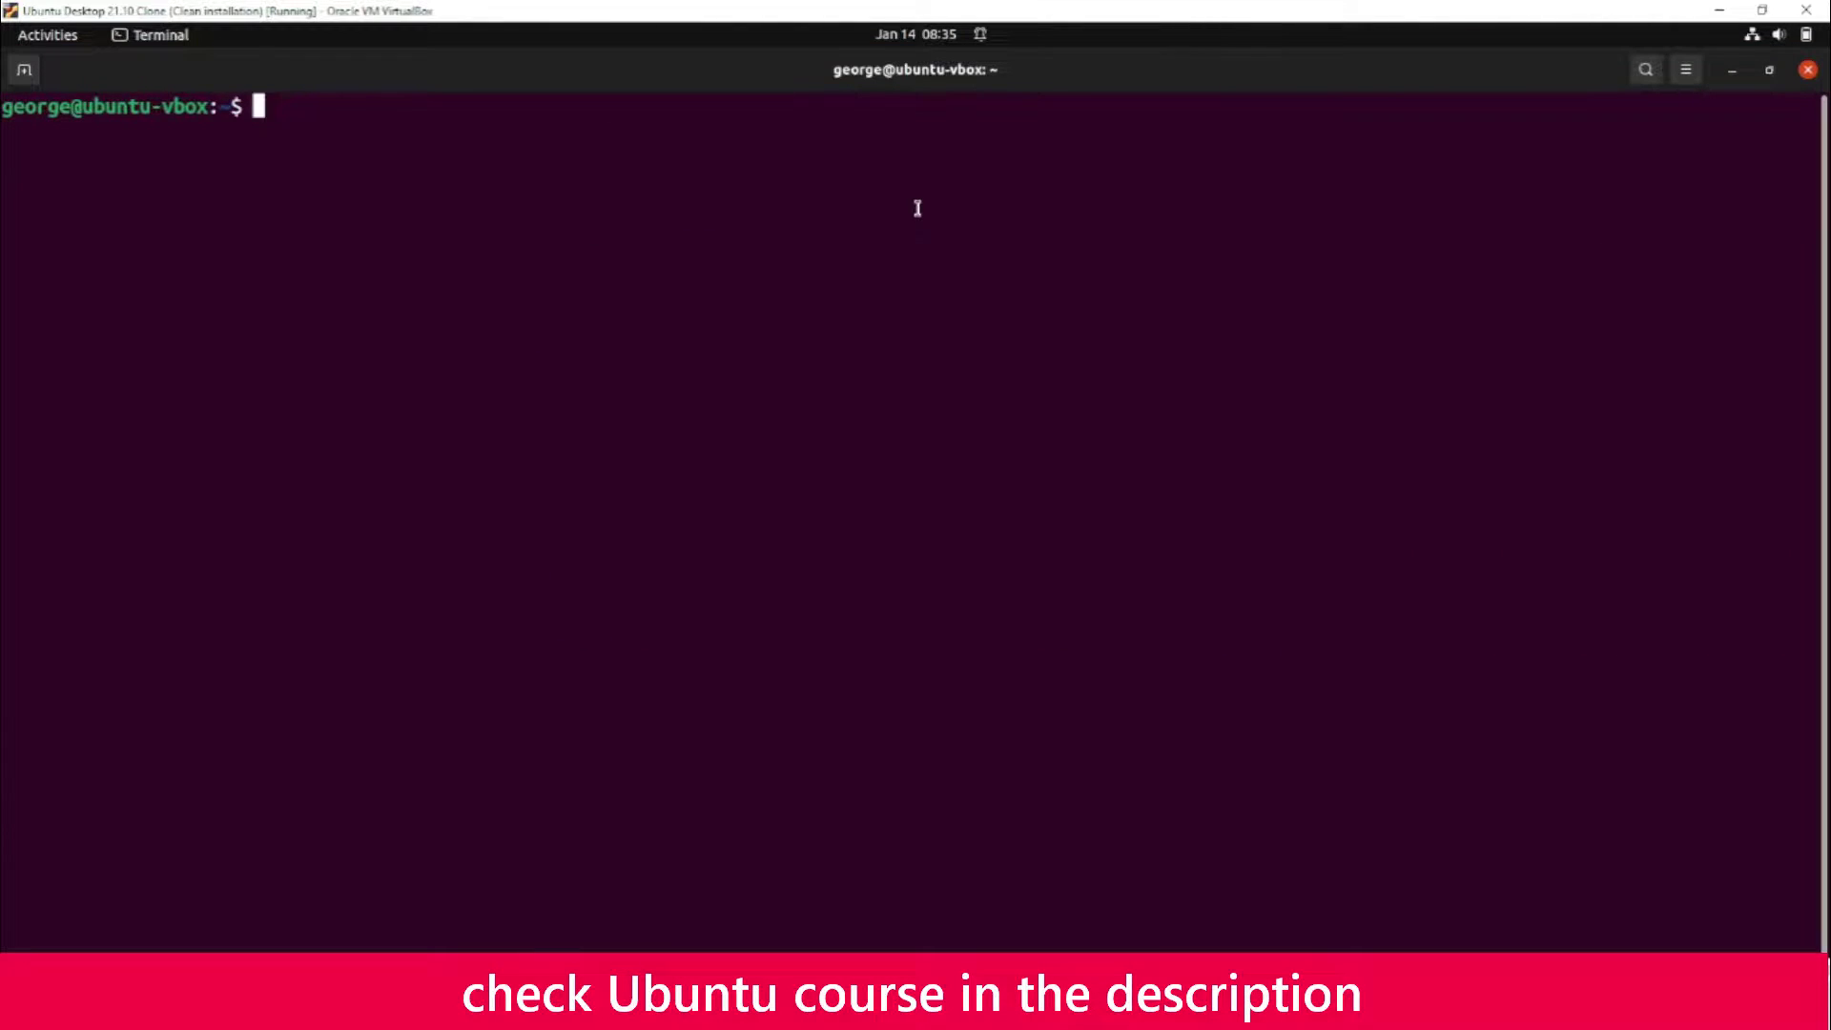
text(ip a)
key(Return)
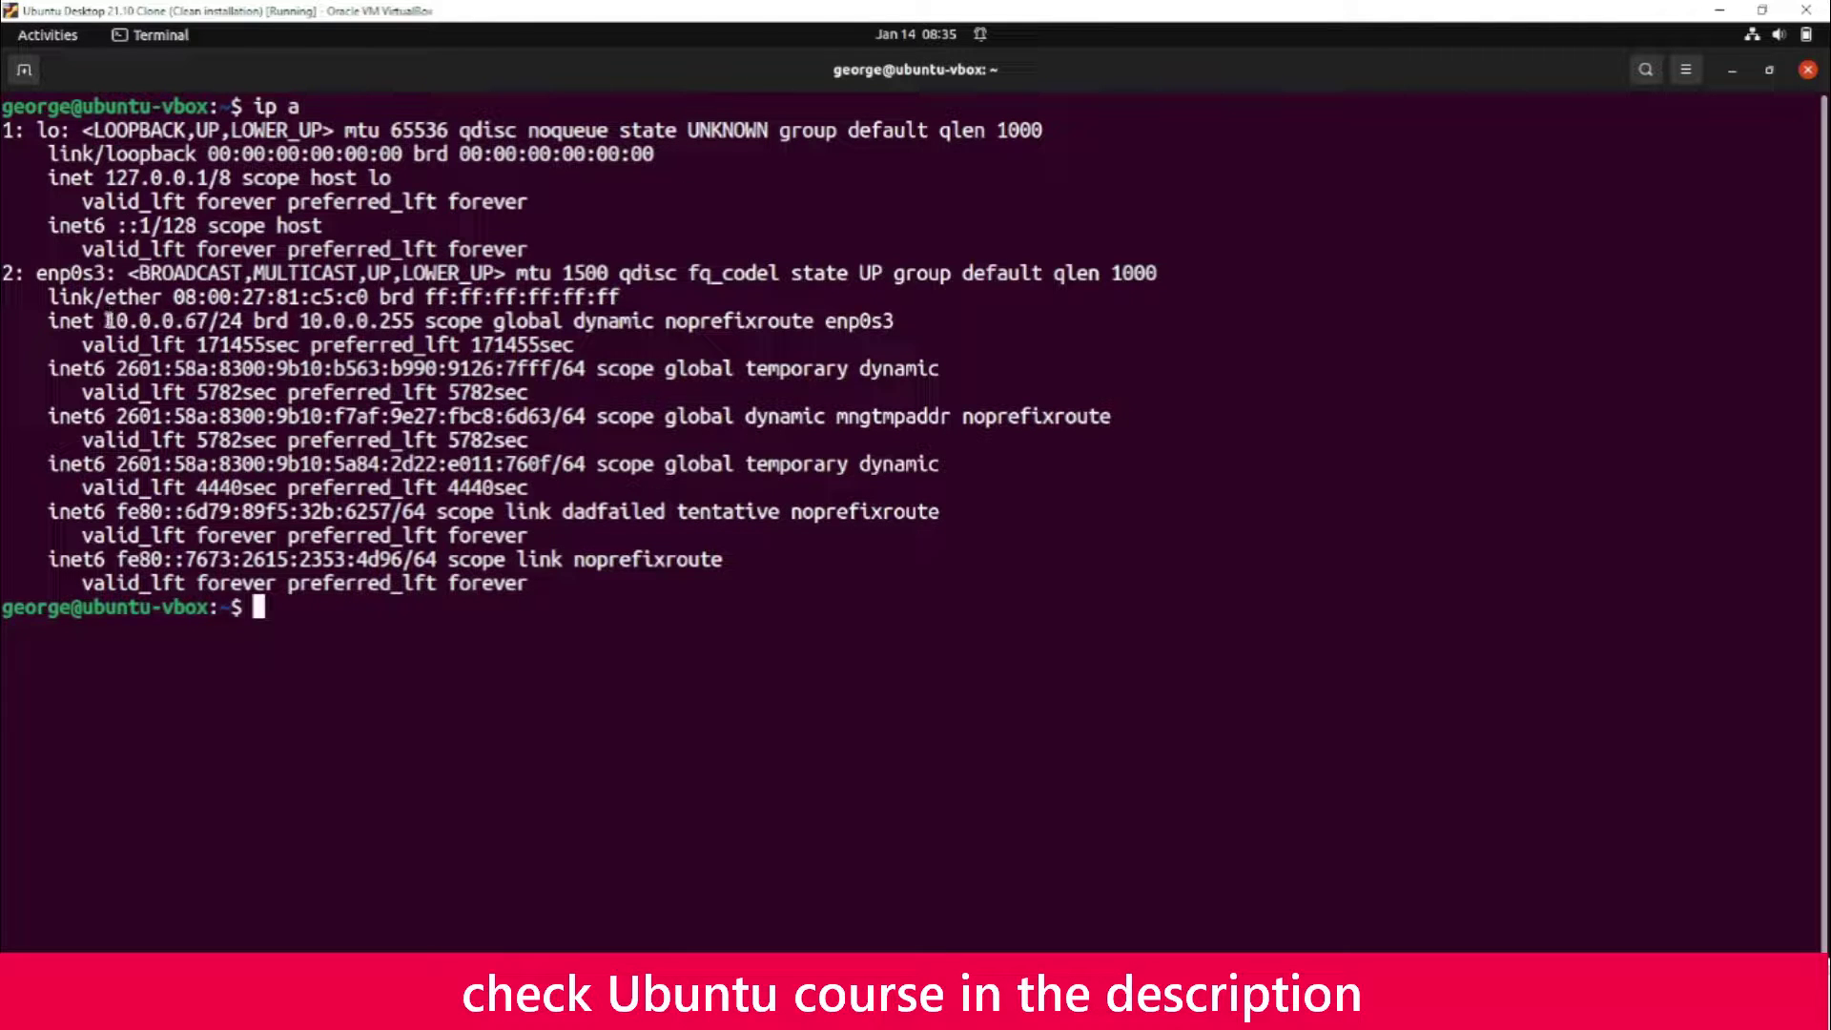
drag(107, 320, 213, 321)
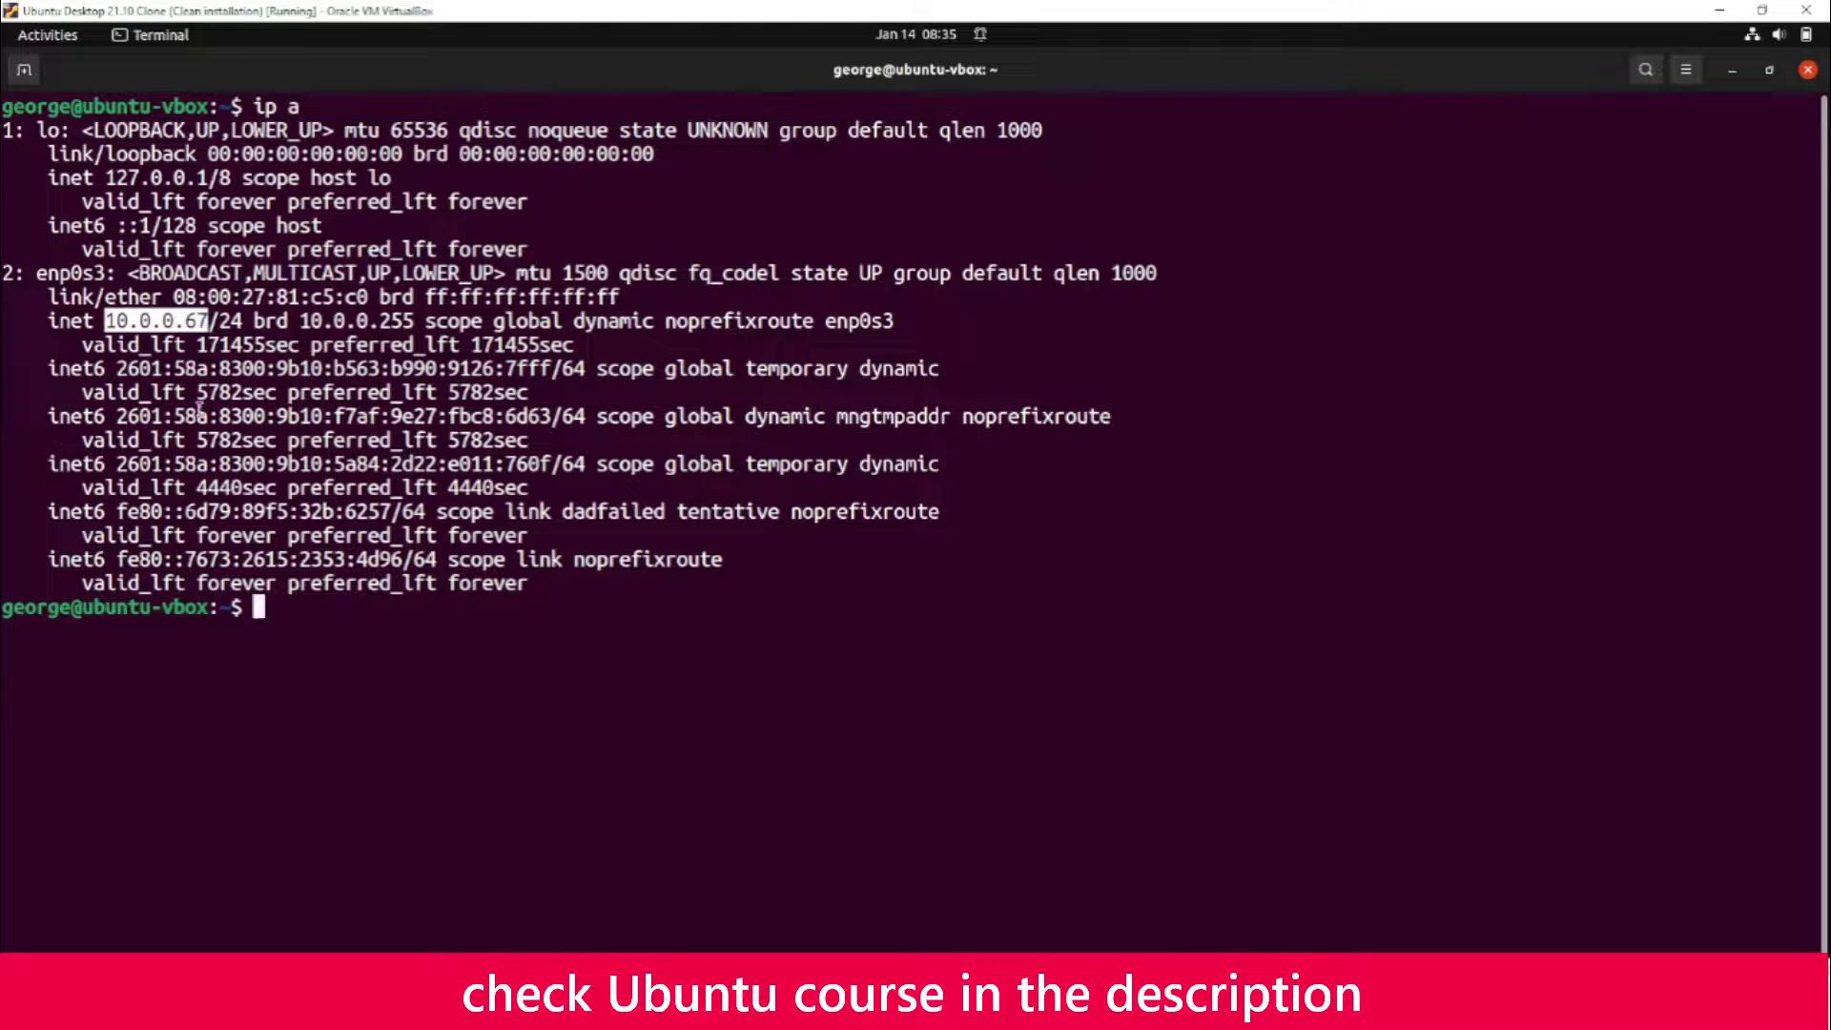
click(1766, 74)
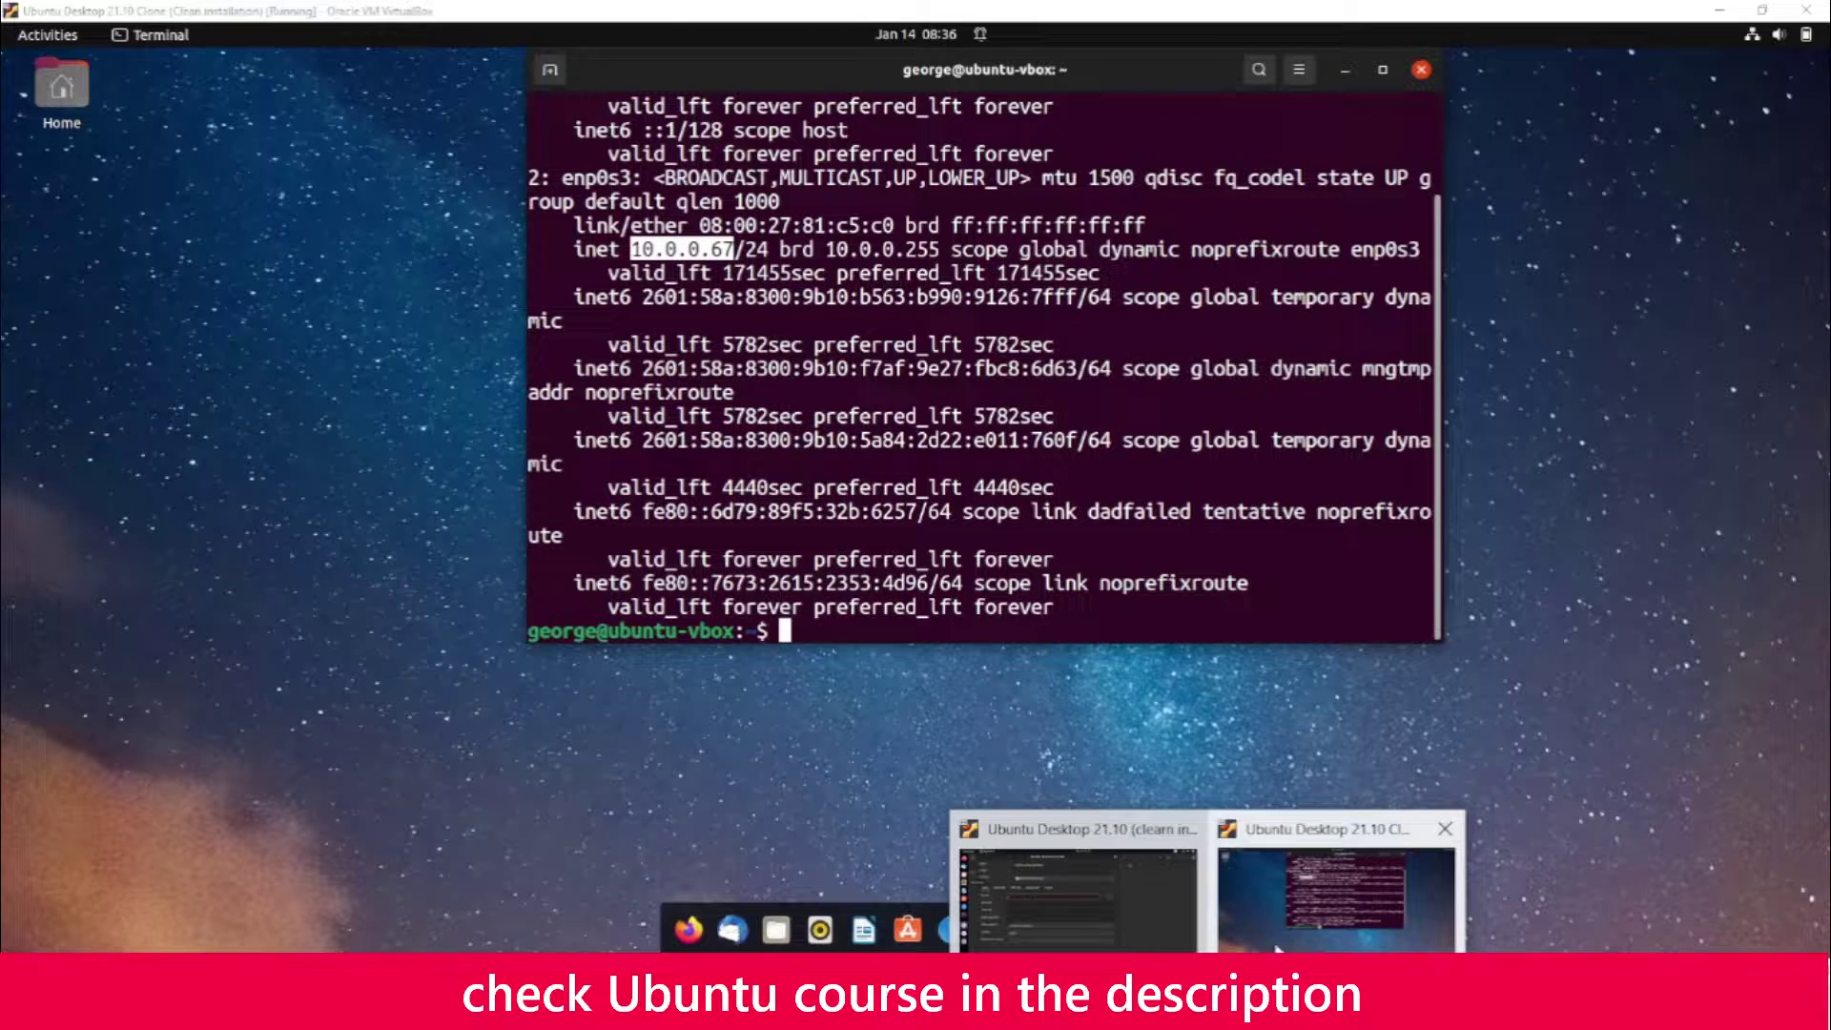
click(1276, 949)
Enter server 10.0.0.67, the account's username and password, then save and connect
mouse_move(1094, 1011)
click(1011, 858)
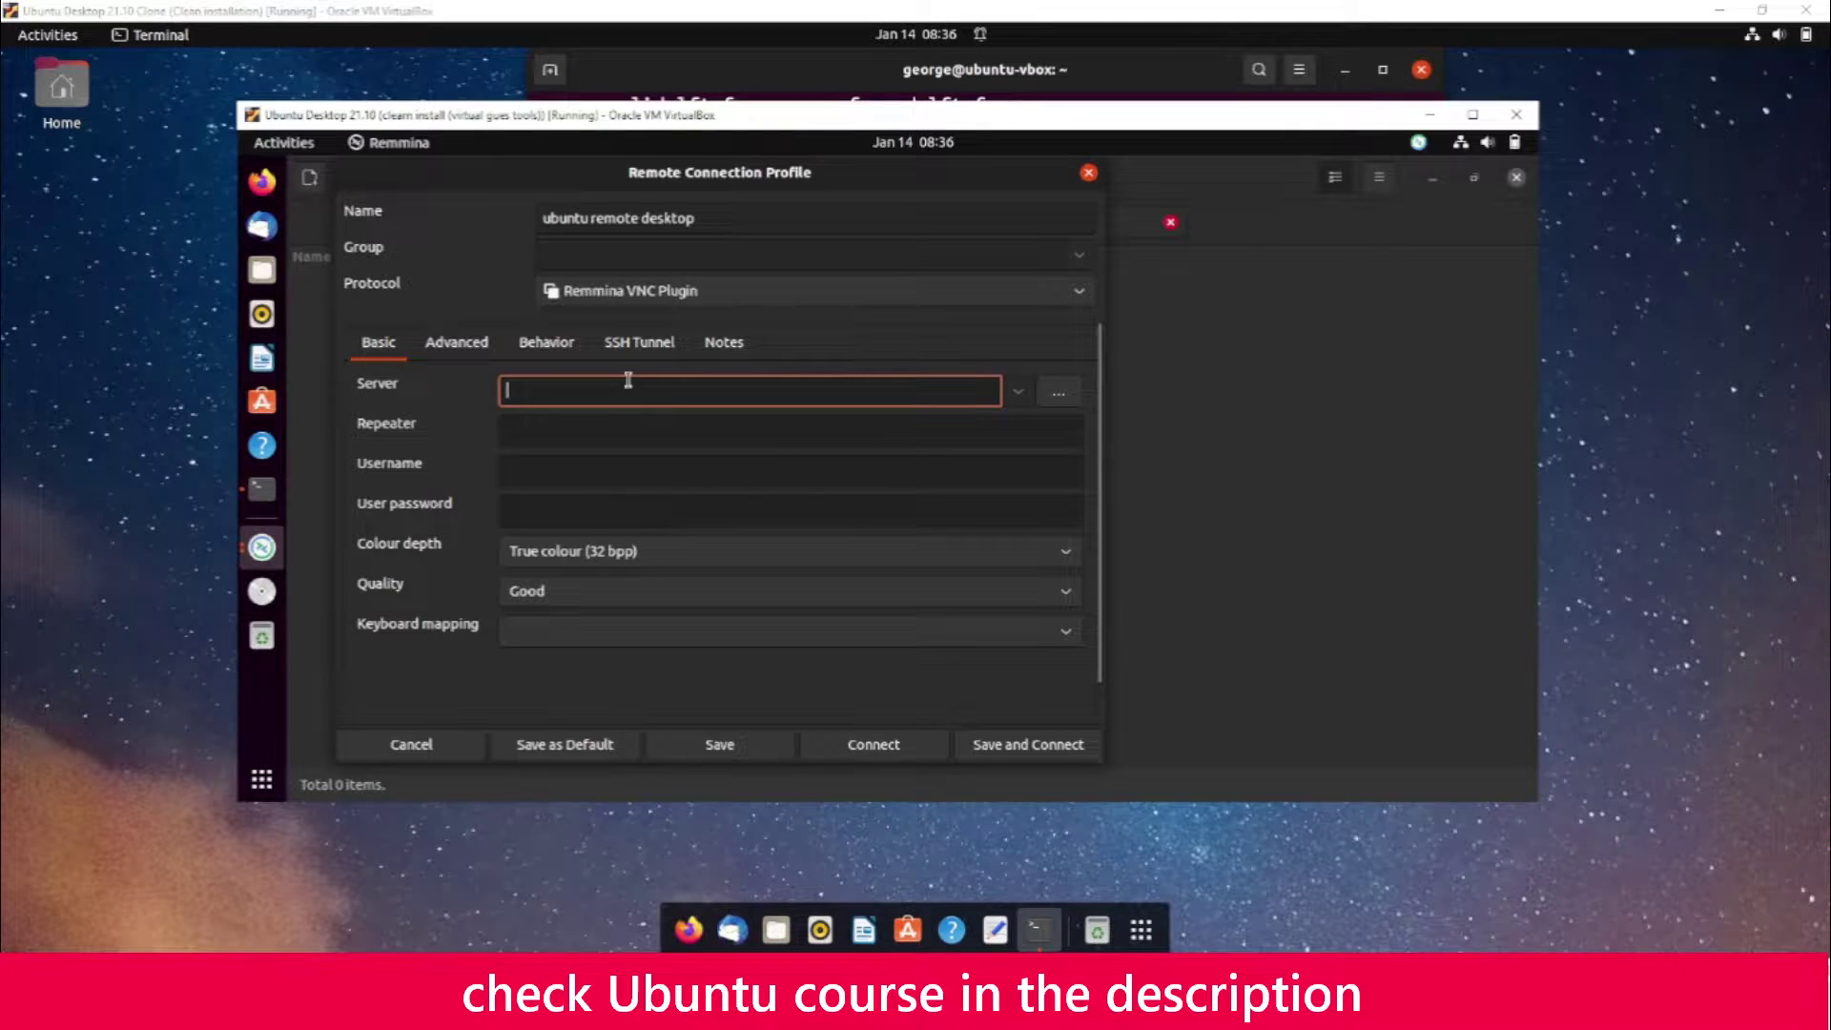
text(10.0.0.67)
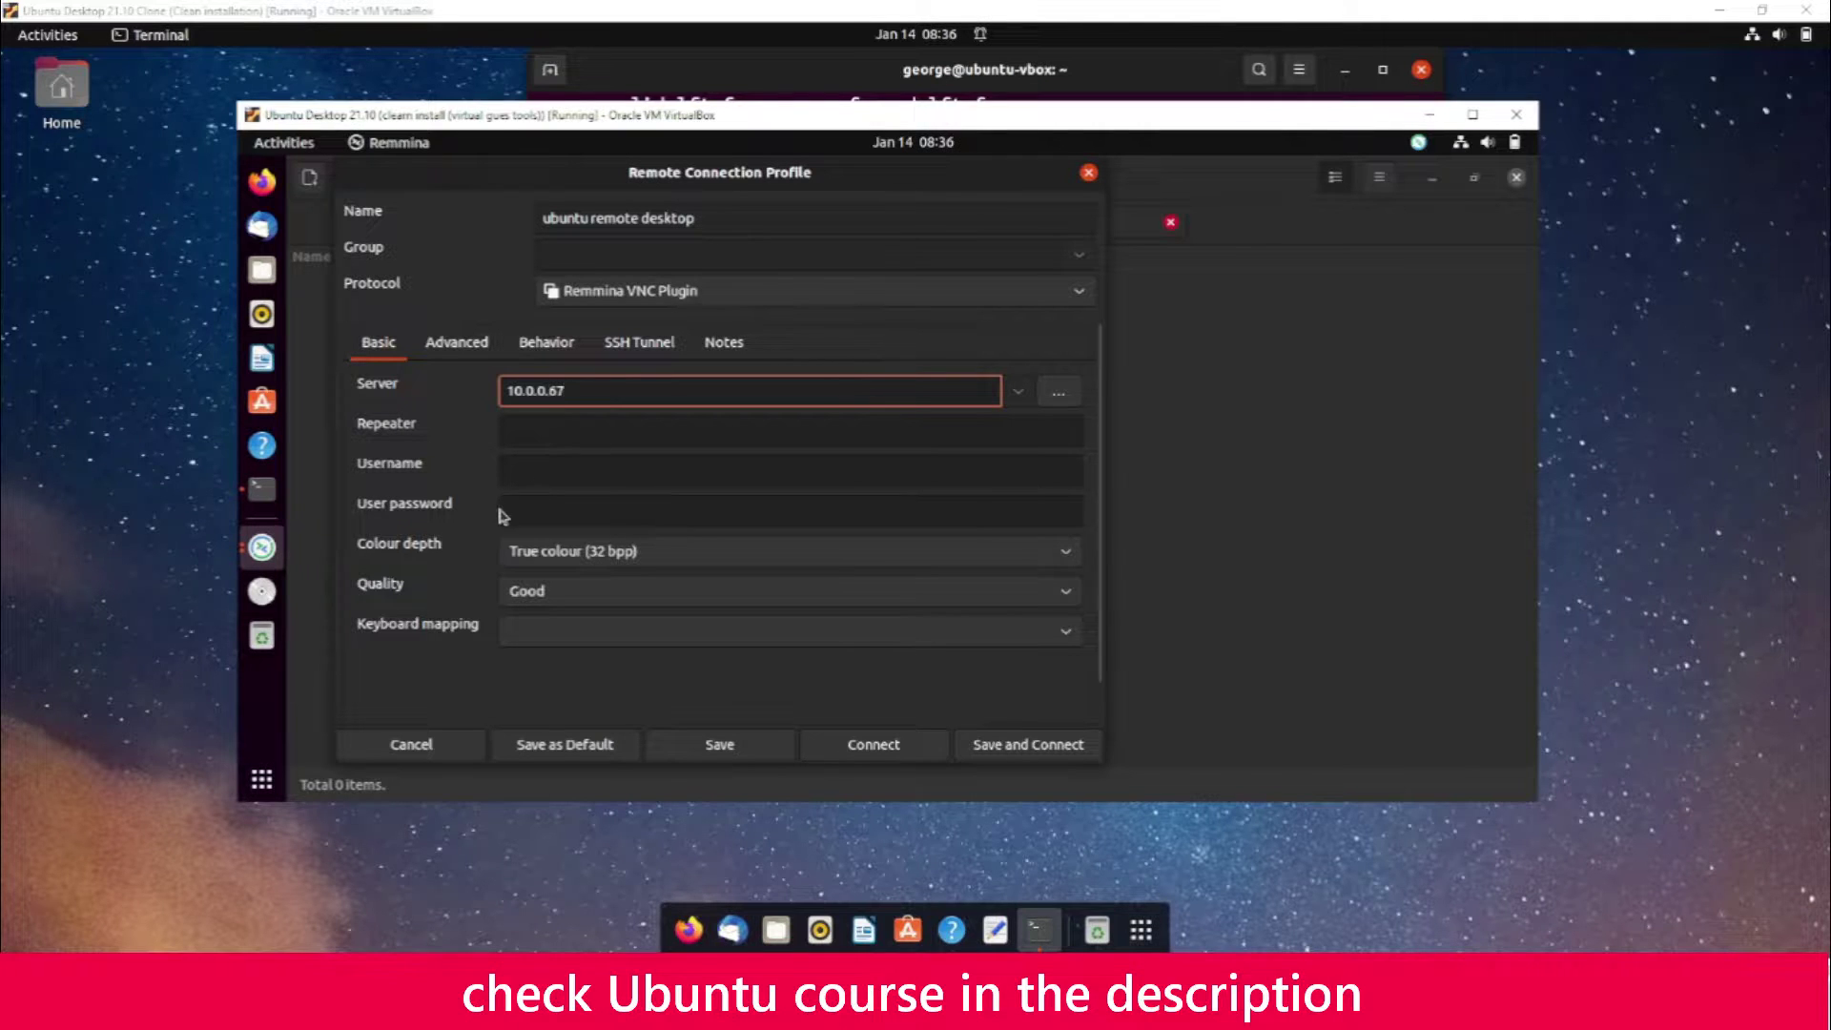
click(551, 478)
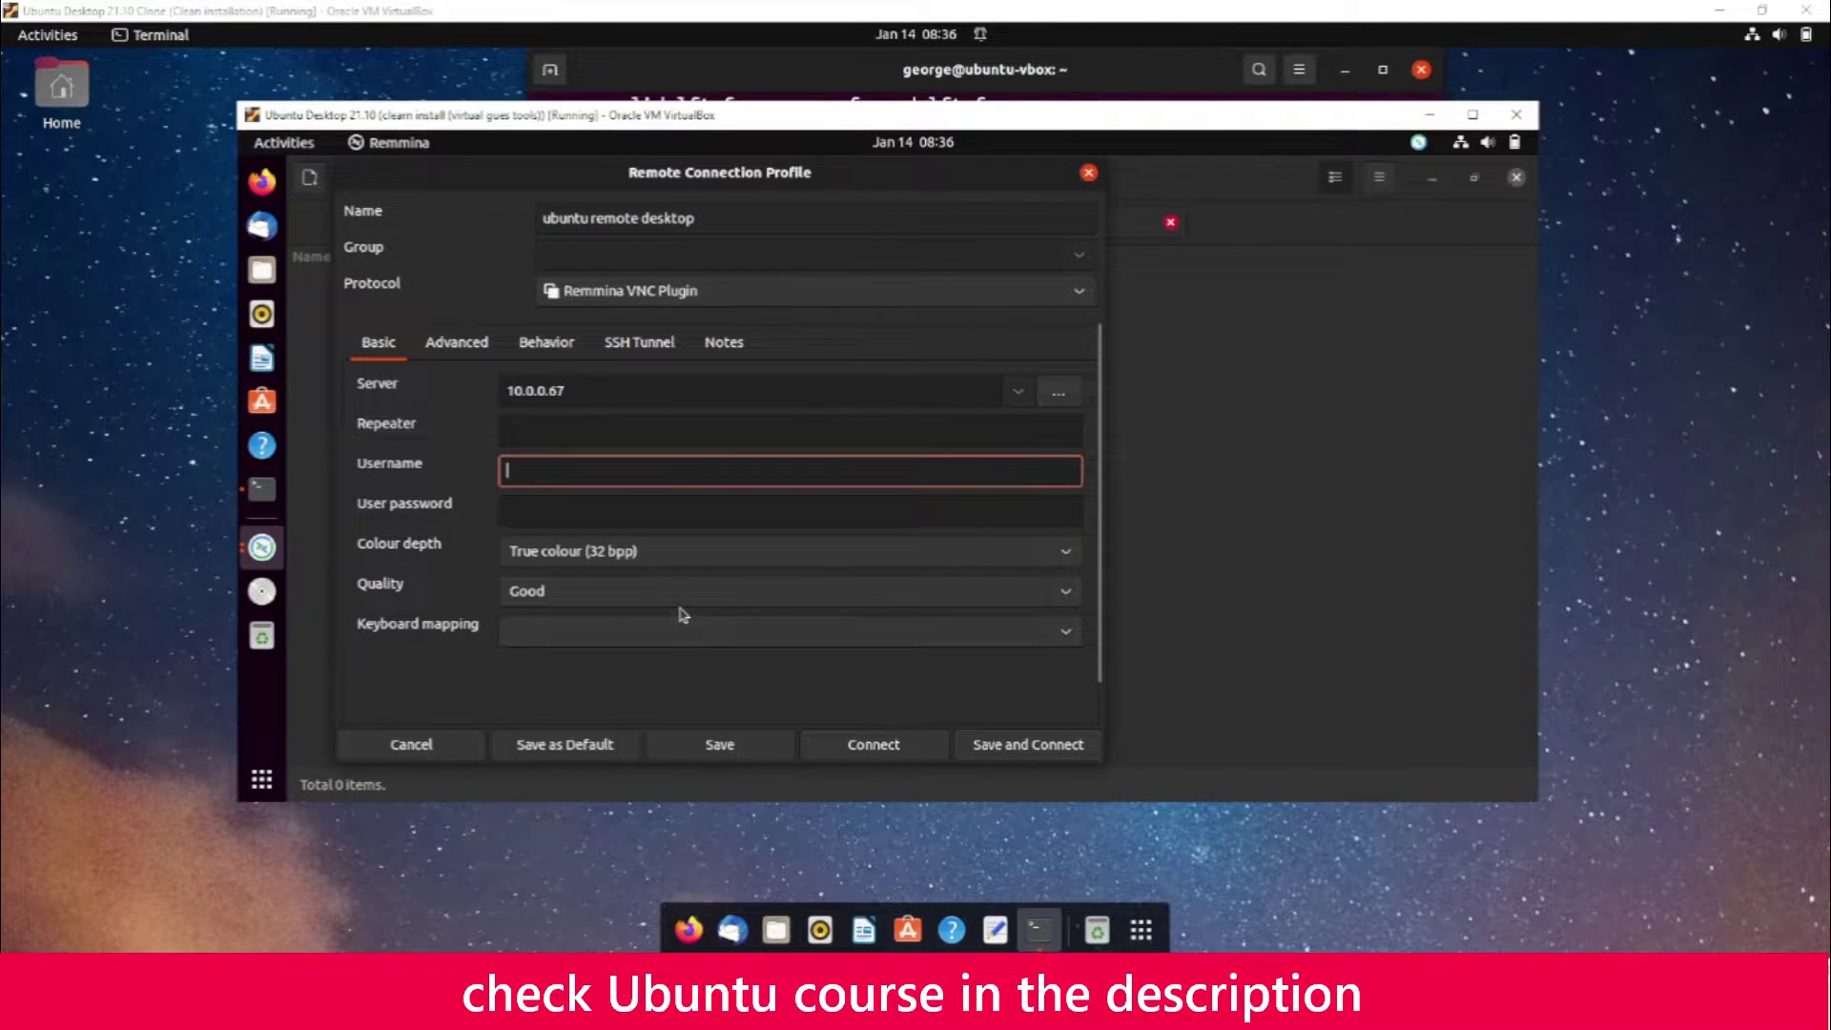
text(george)
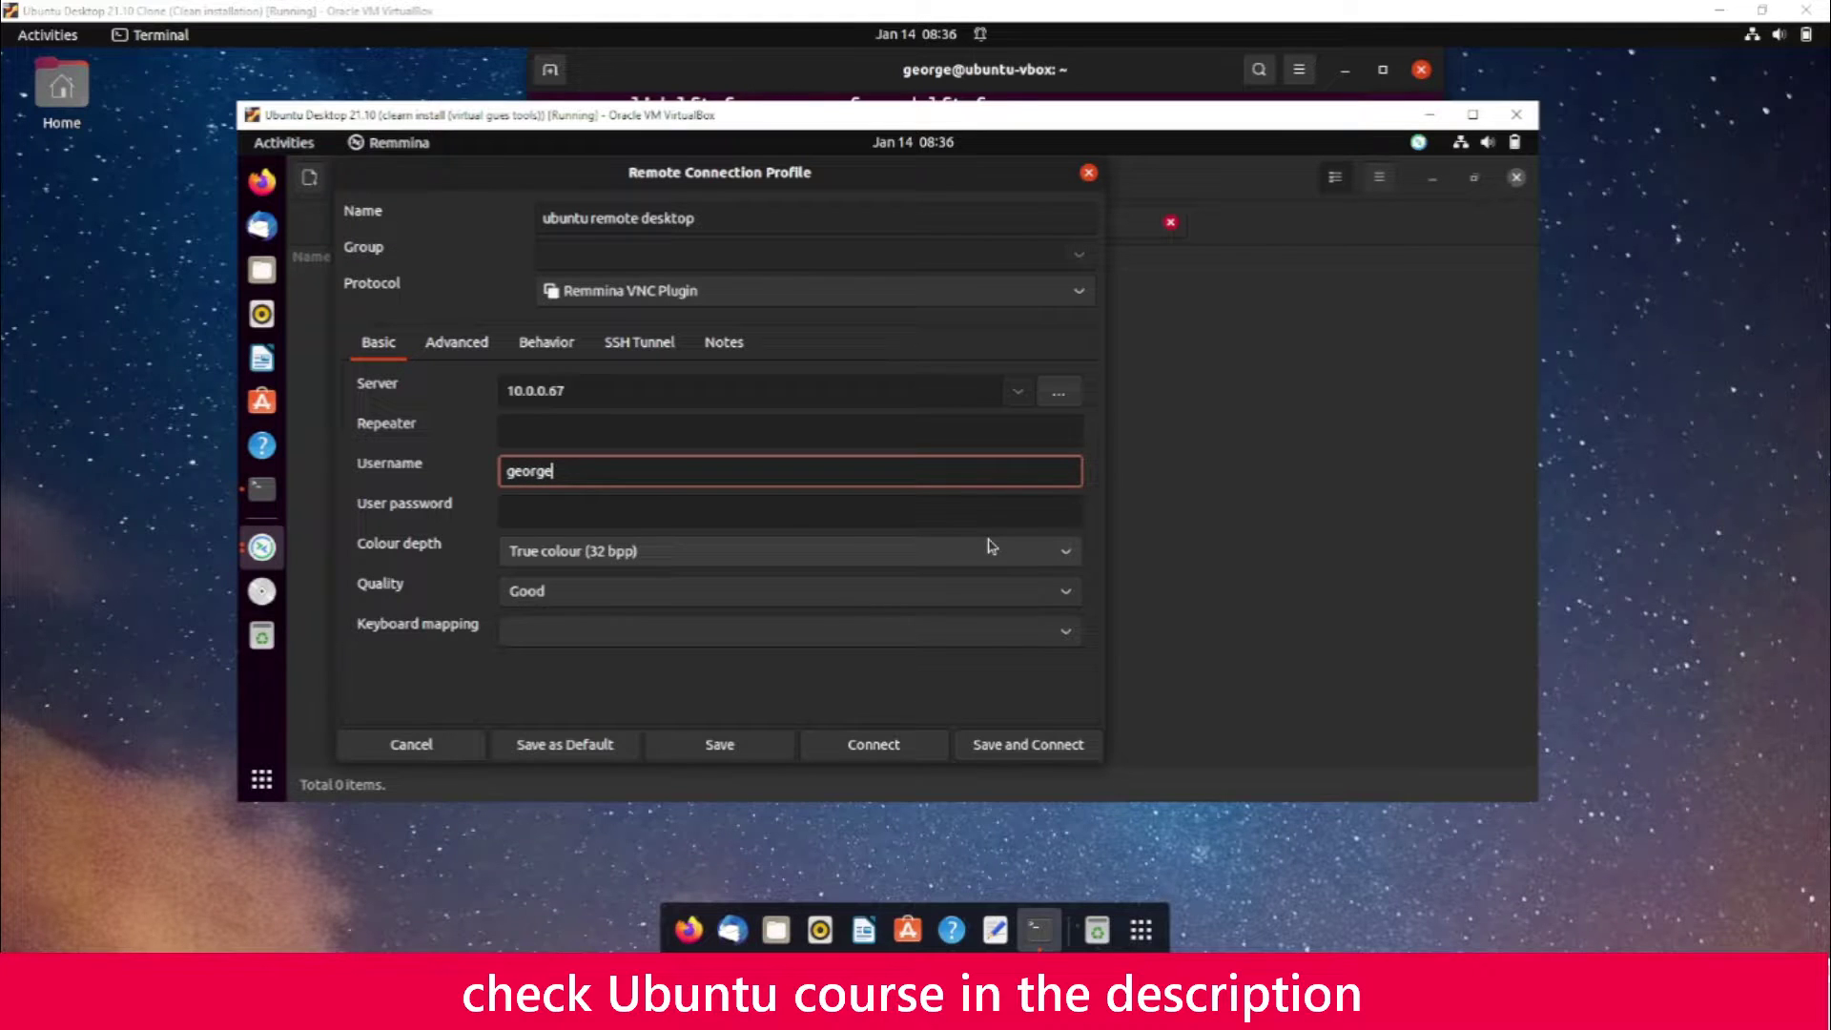
key(Tab)
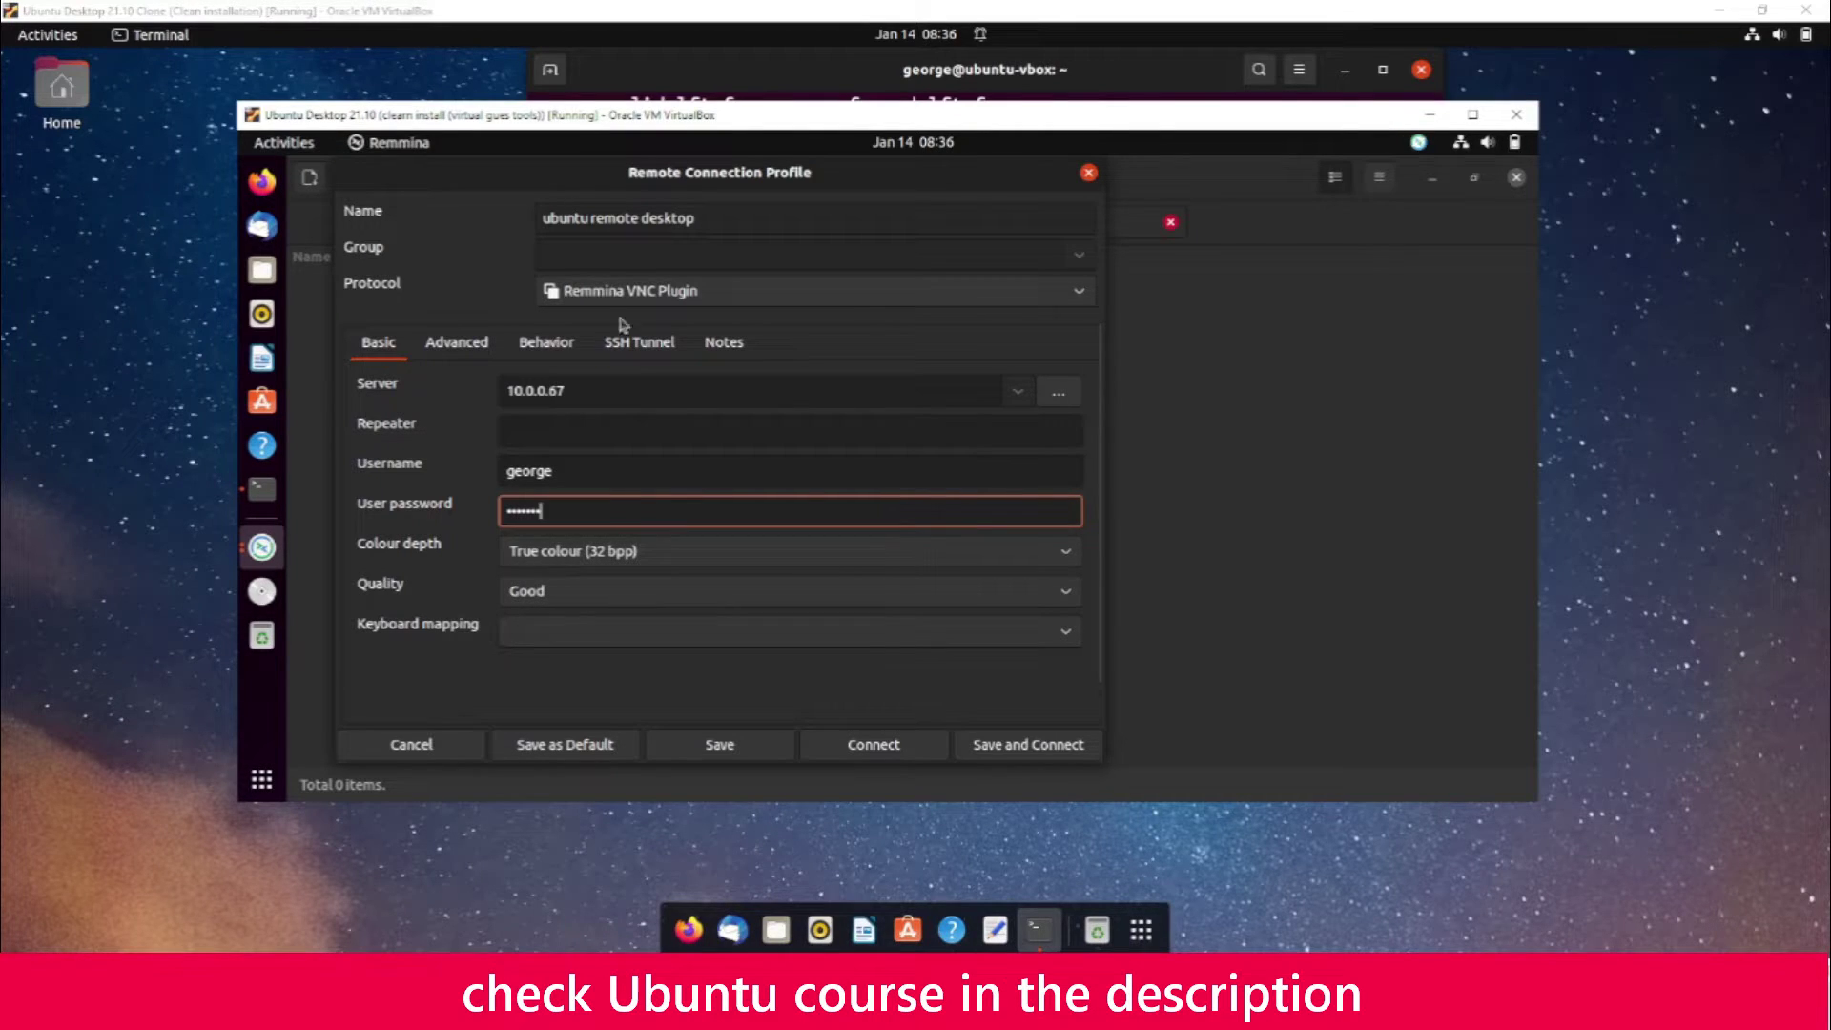
click(1016, 750)
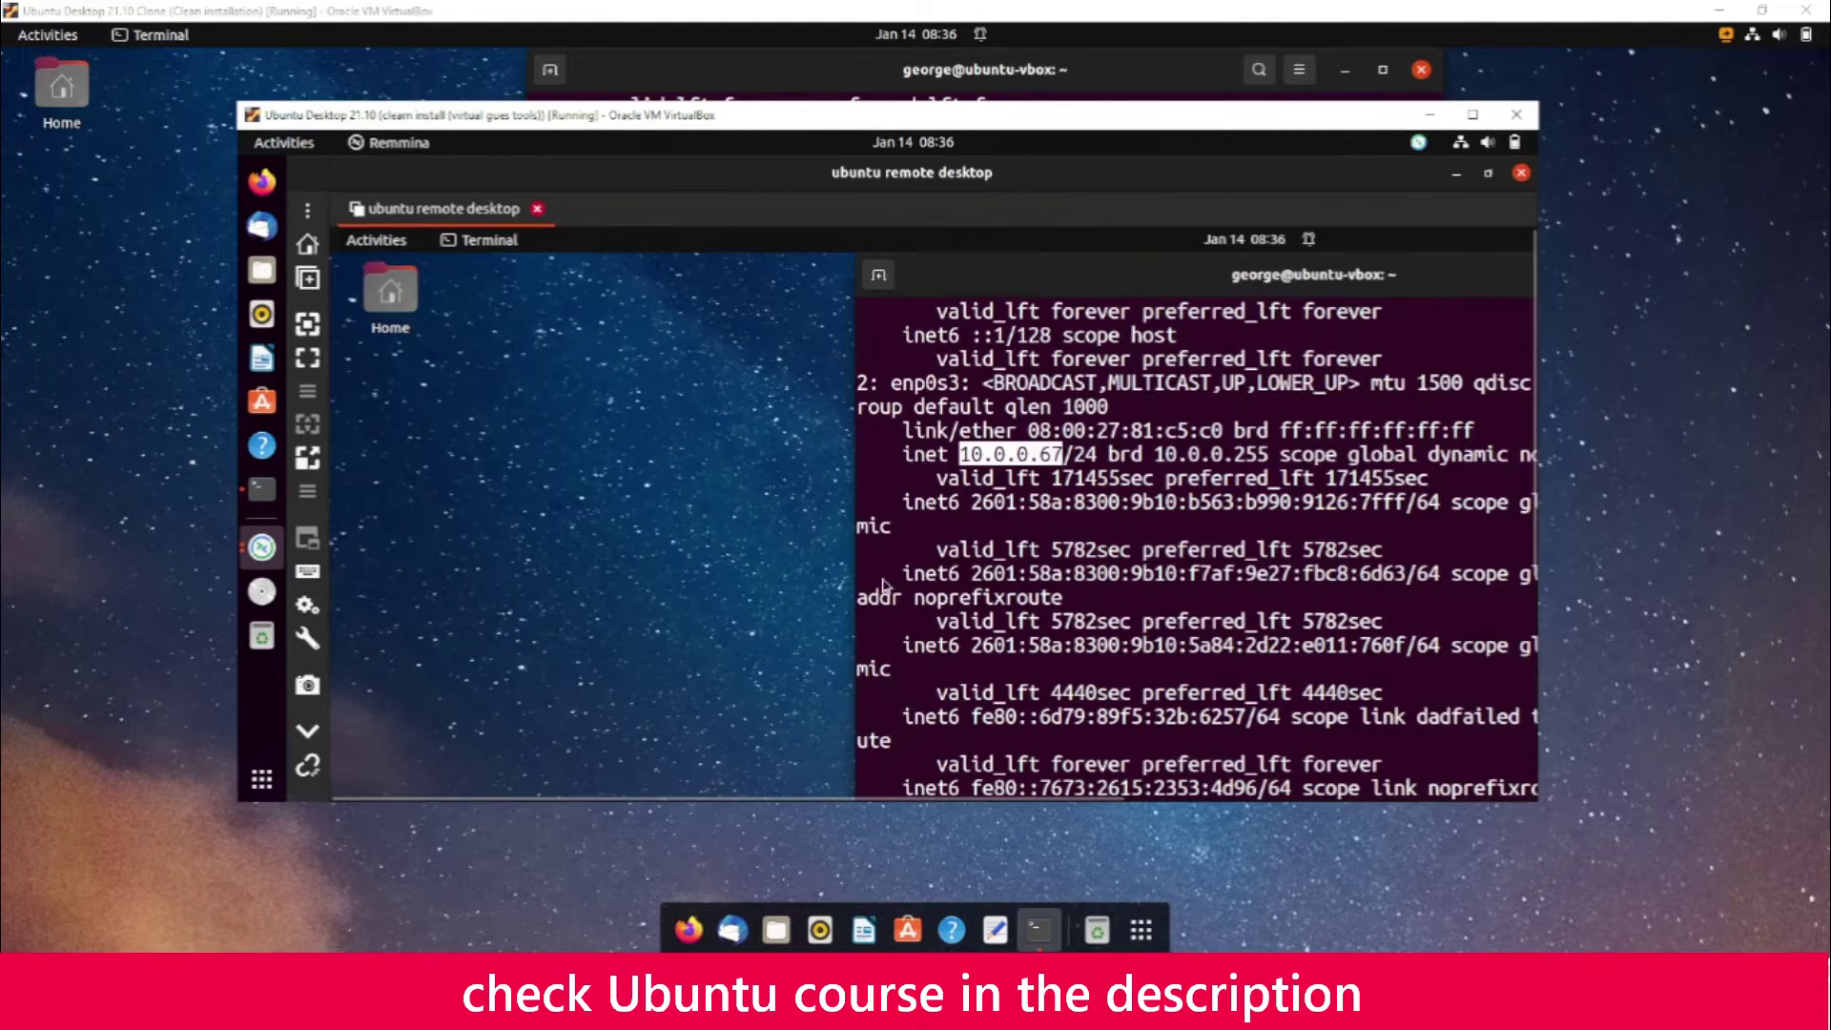
Drag the remote terminal window left to reveal the full ip a output with 10.0.0.67
drag(1066, 272, 502, 308)
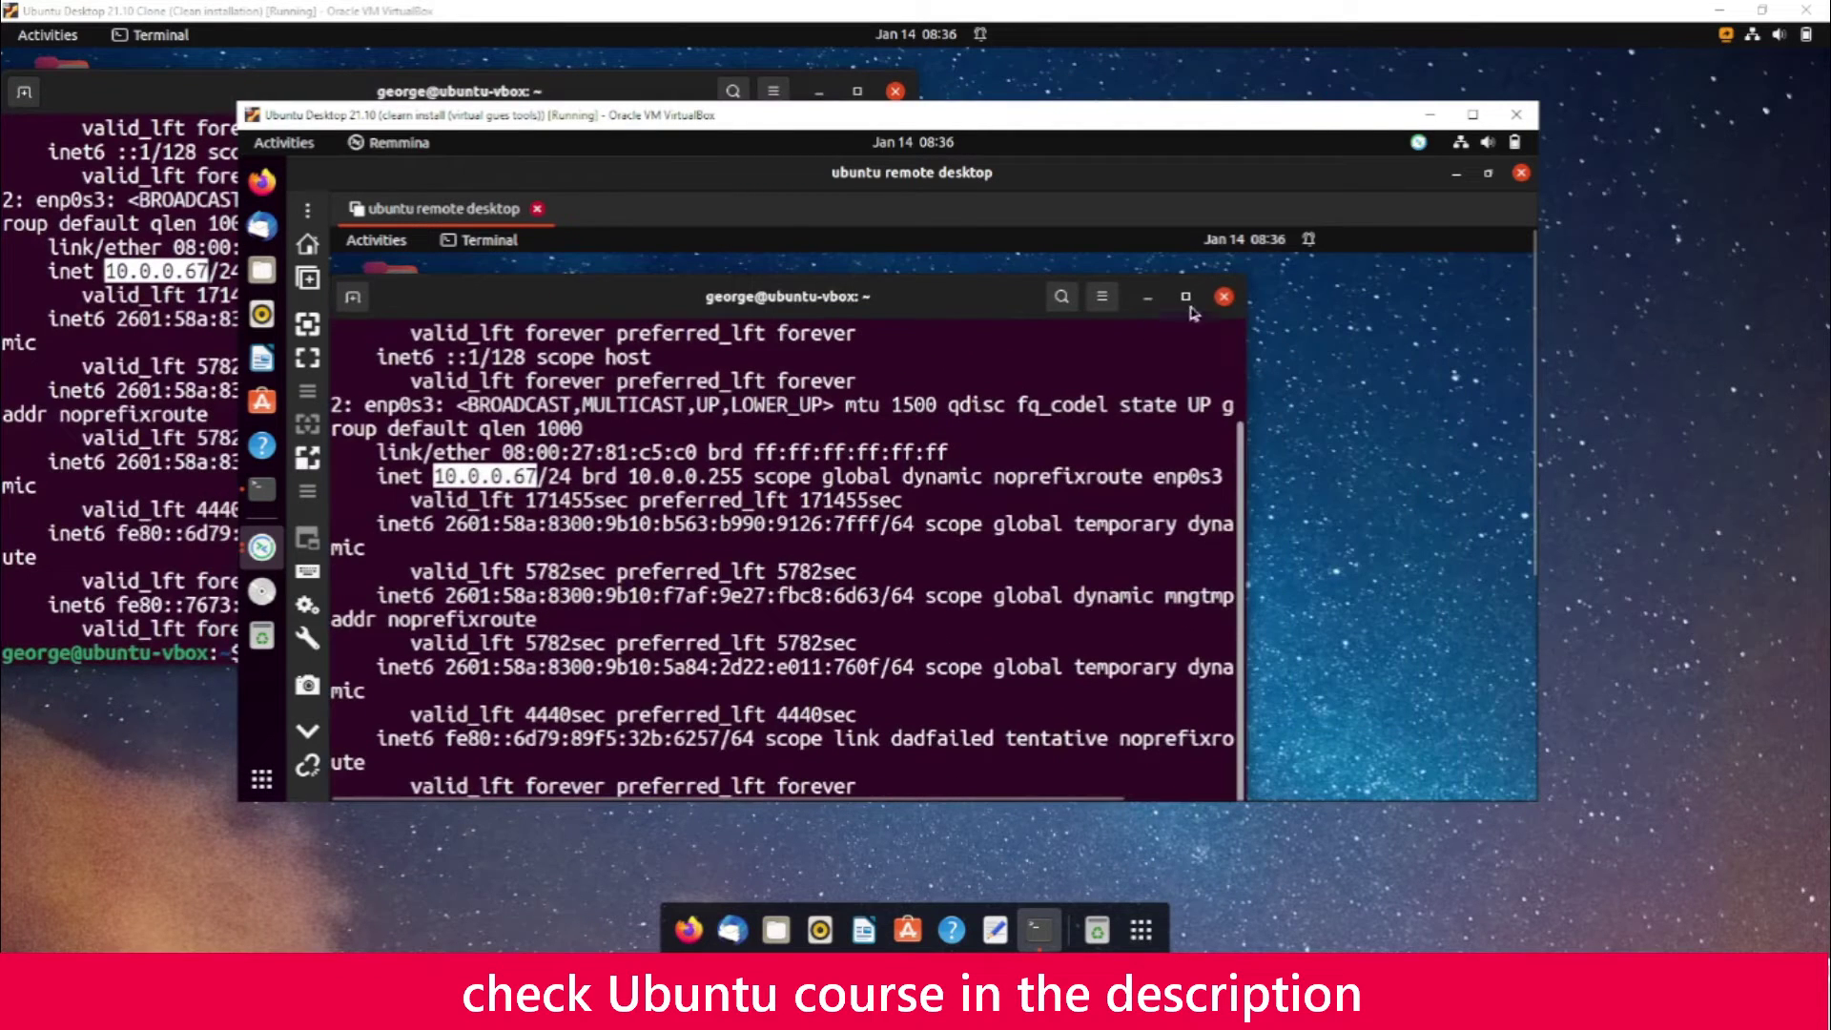